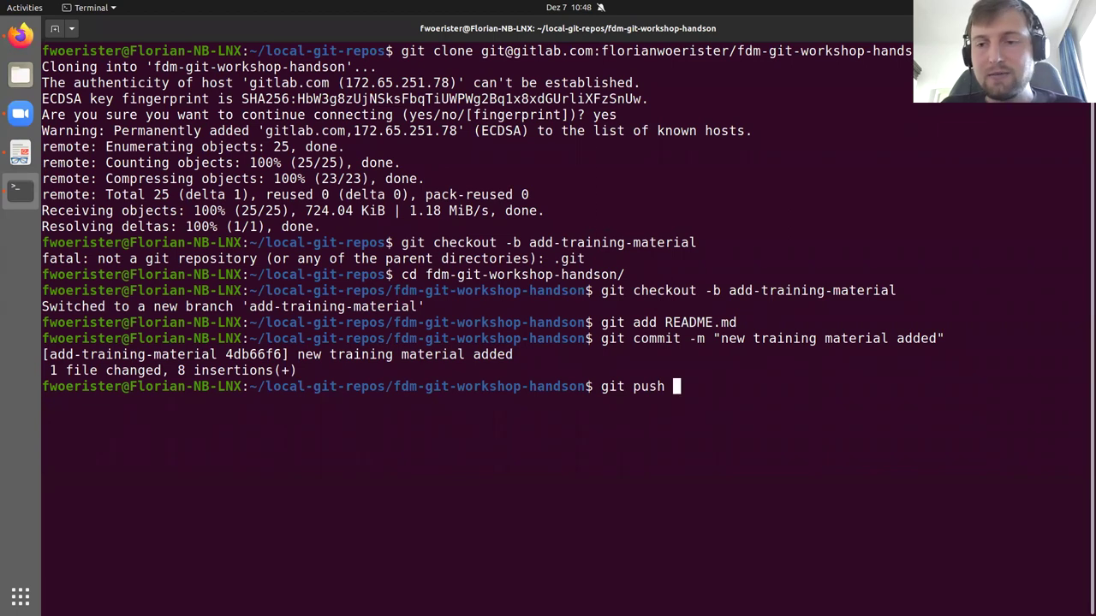
Step: Complete and run the git push command to push the add-training-material branch to origin
type("origin")
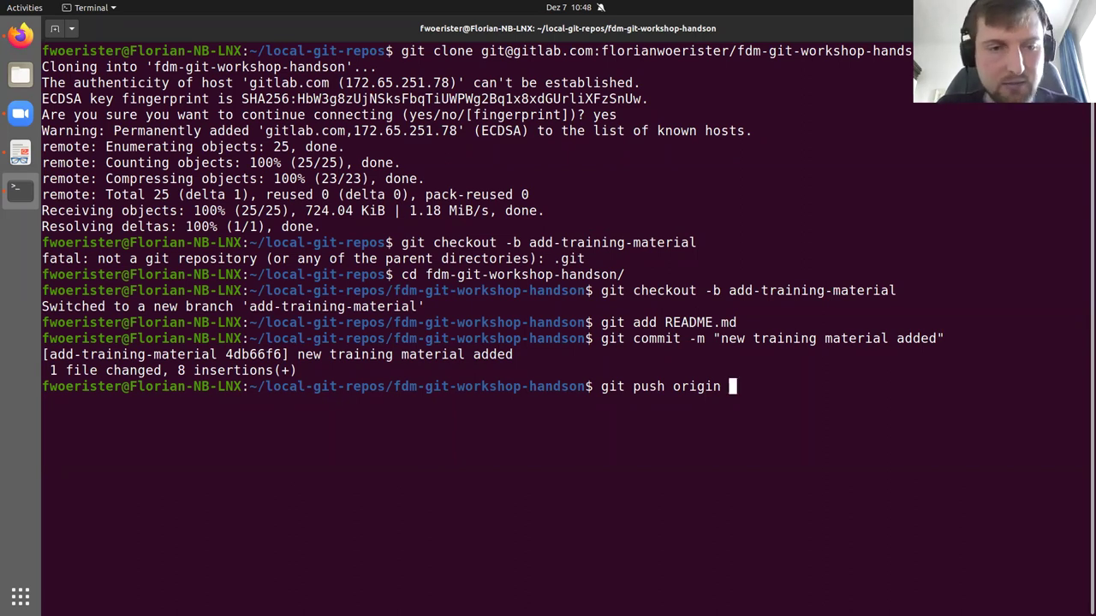
type("a")
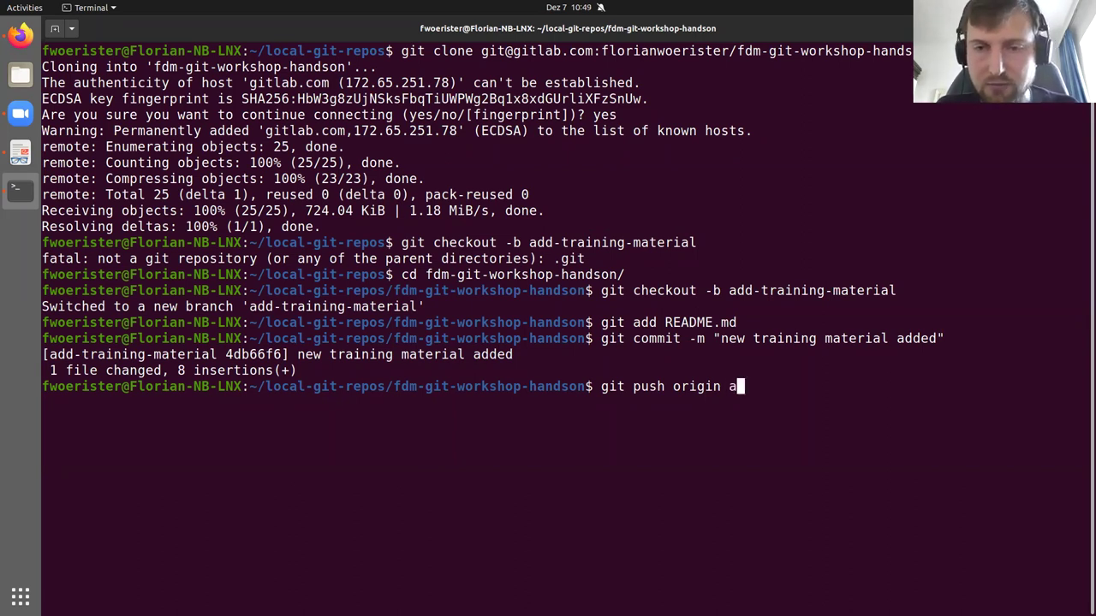
type("dd-train")
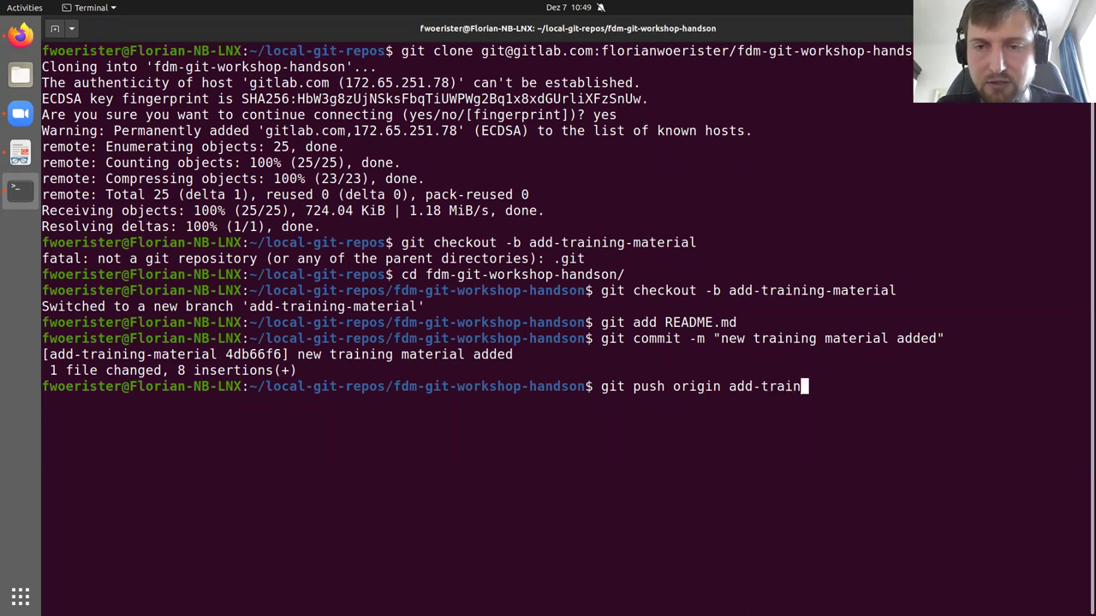
type("ing-material")
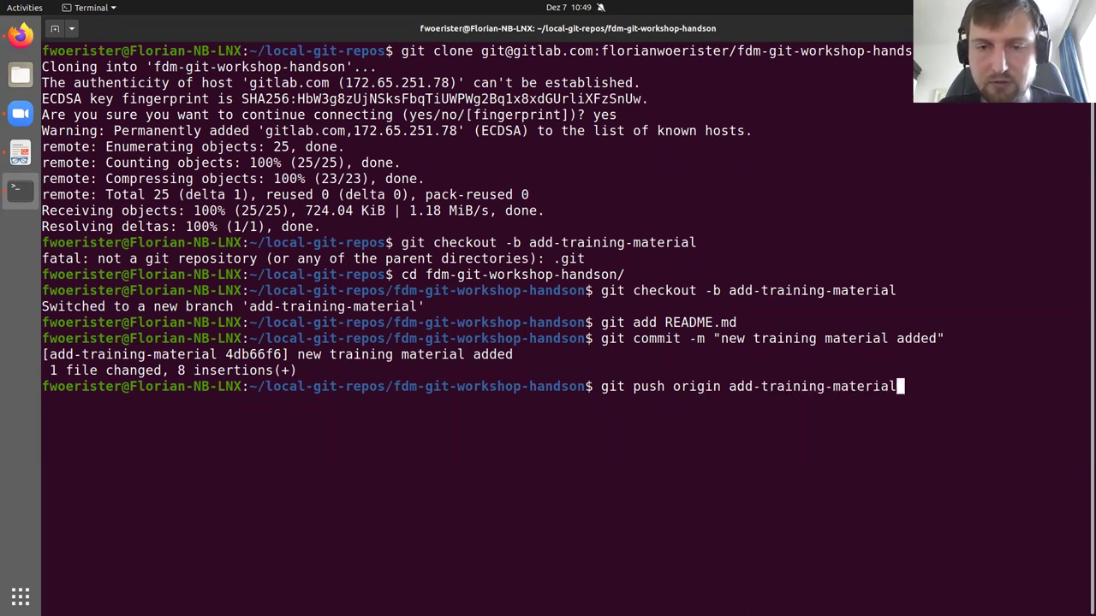
key("Return")
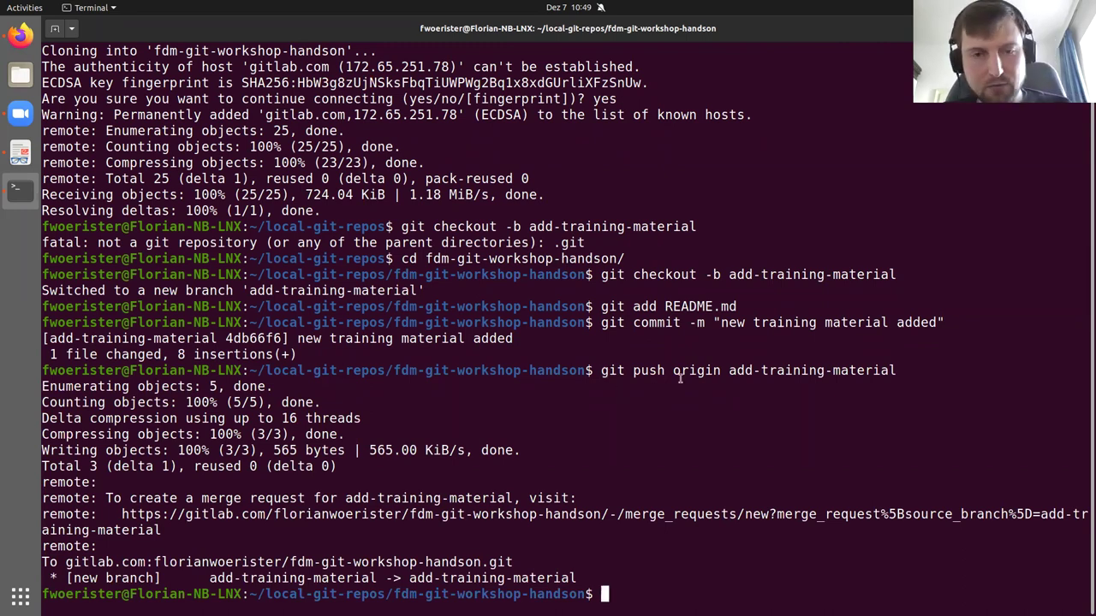
Step: Leave the slide presentation, switch to Firefox and reload the fdm-git-workshop-handson project page on GitLab
key("alt+Tab")
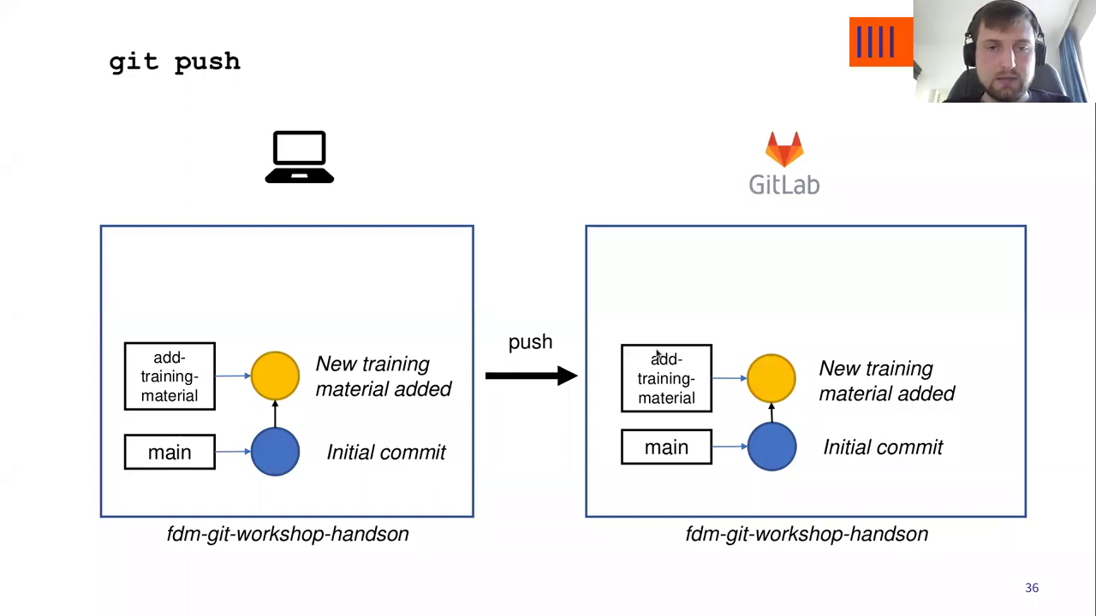
key("Escape")
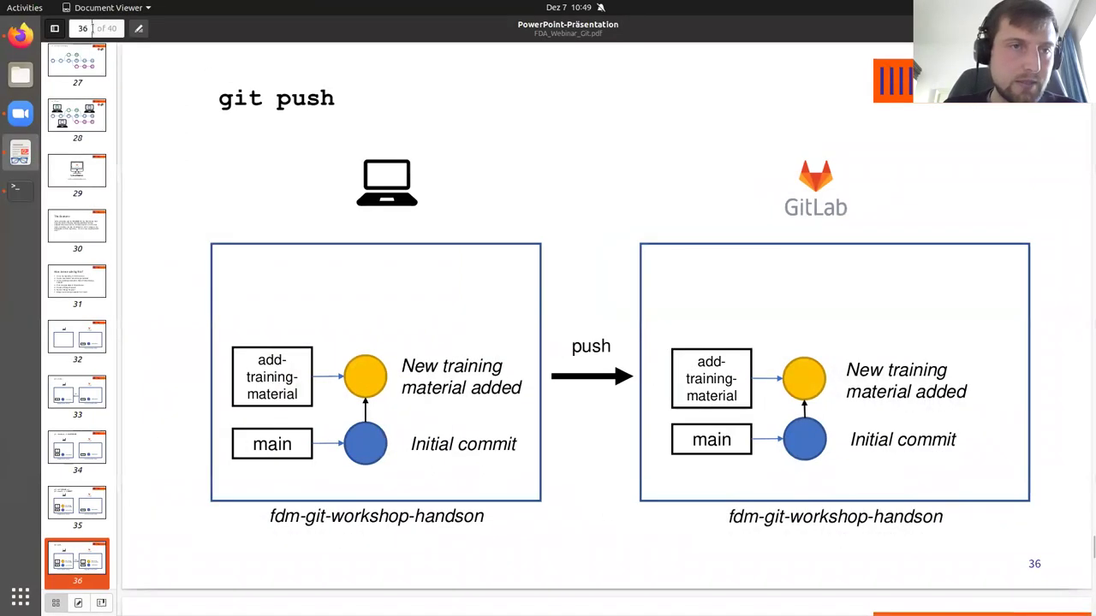
left_click(22, 35)
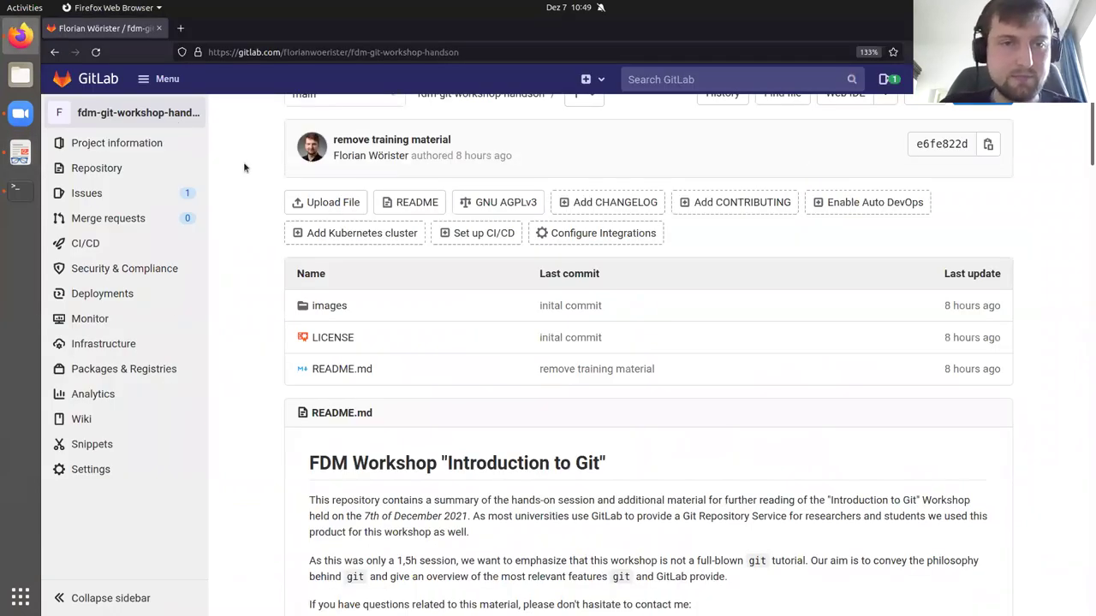
key("F5")
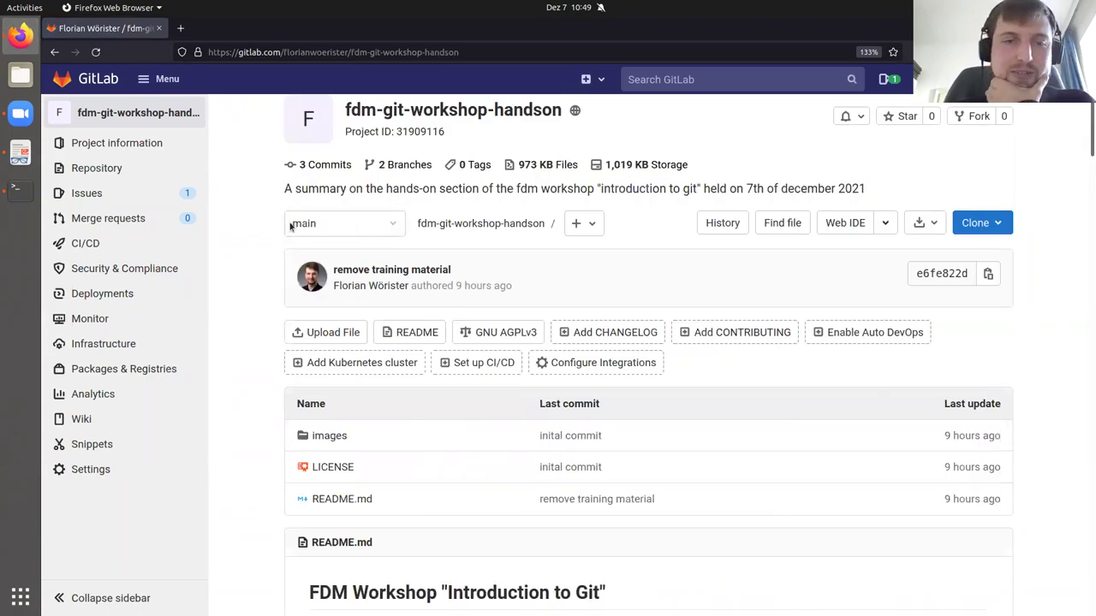
Step: Display the repository files of the main branch and examine the README's table of content and sections
left_click(389, 225)
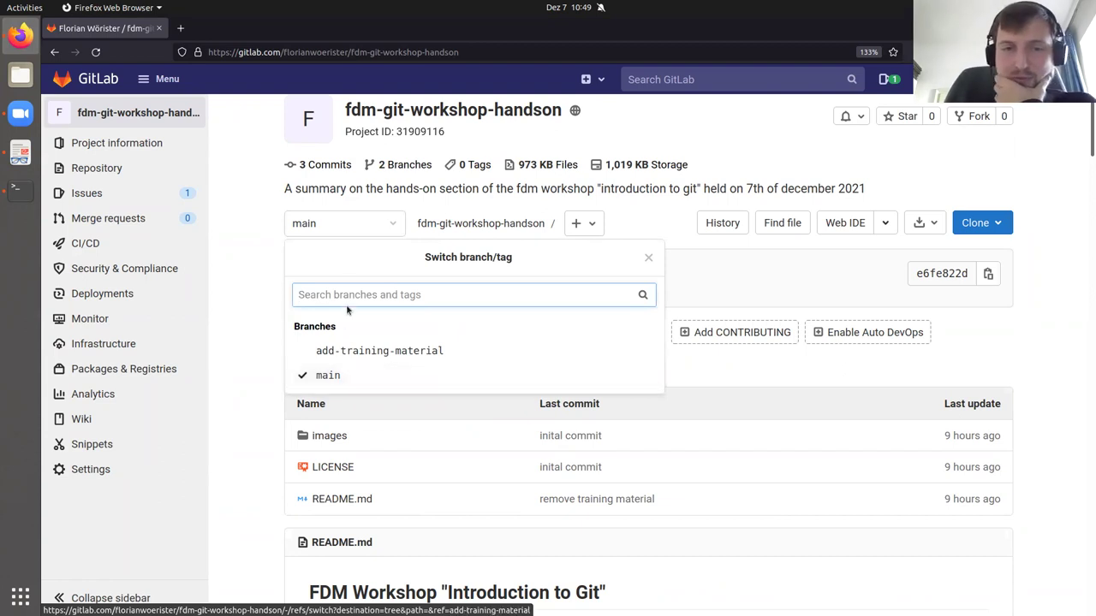
left_click(335, 376)
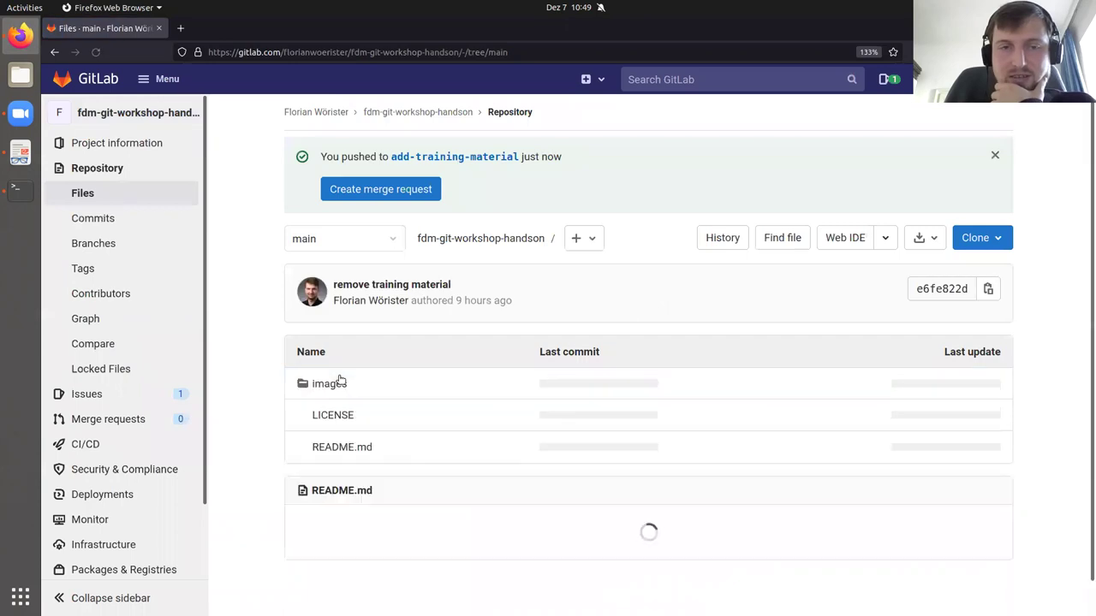
scroll(340, 383, "down", 5)
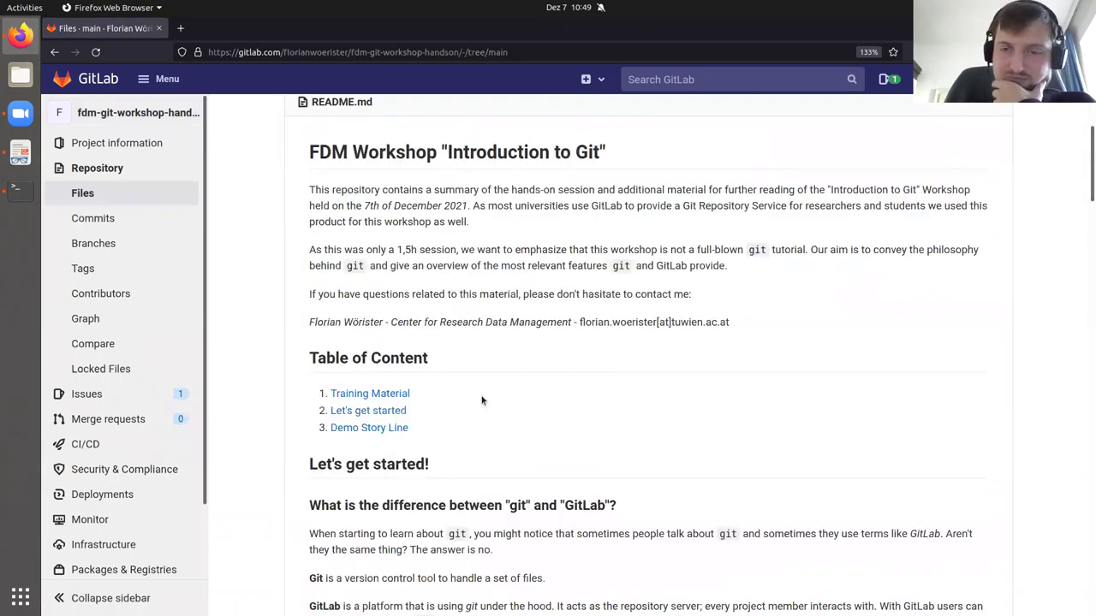
scroll(501, 333, "up", 5)
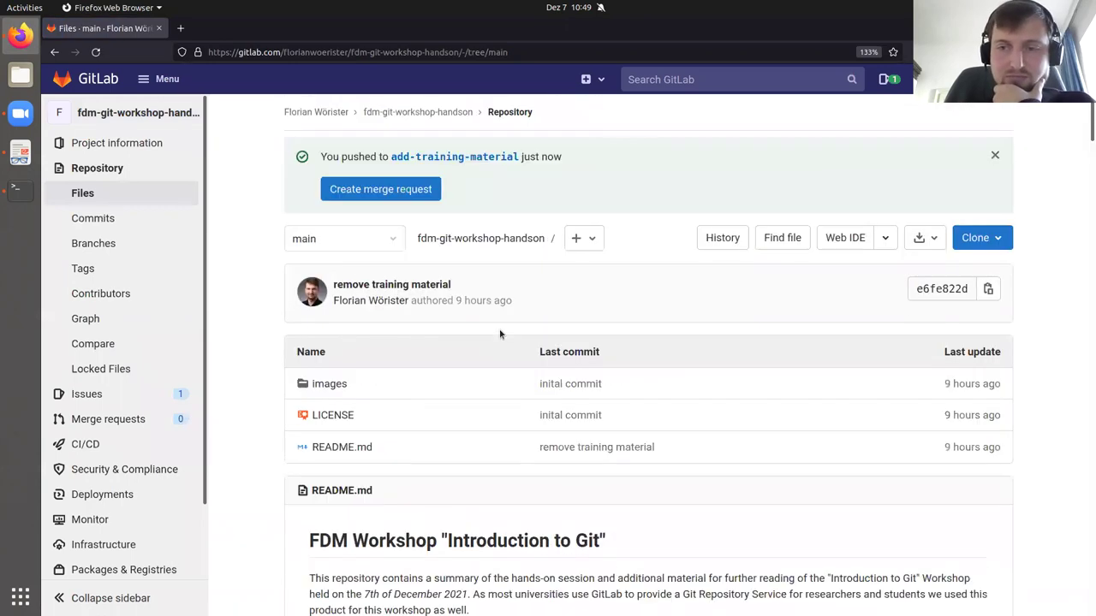
Step: Switch the repository view to the add-training-material branch and examine the last commit and the README's Training Material section
left_click(375, 249)
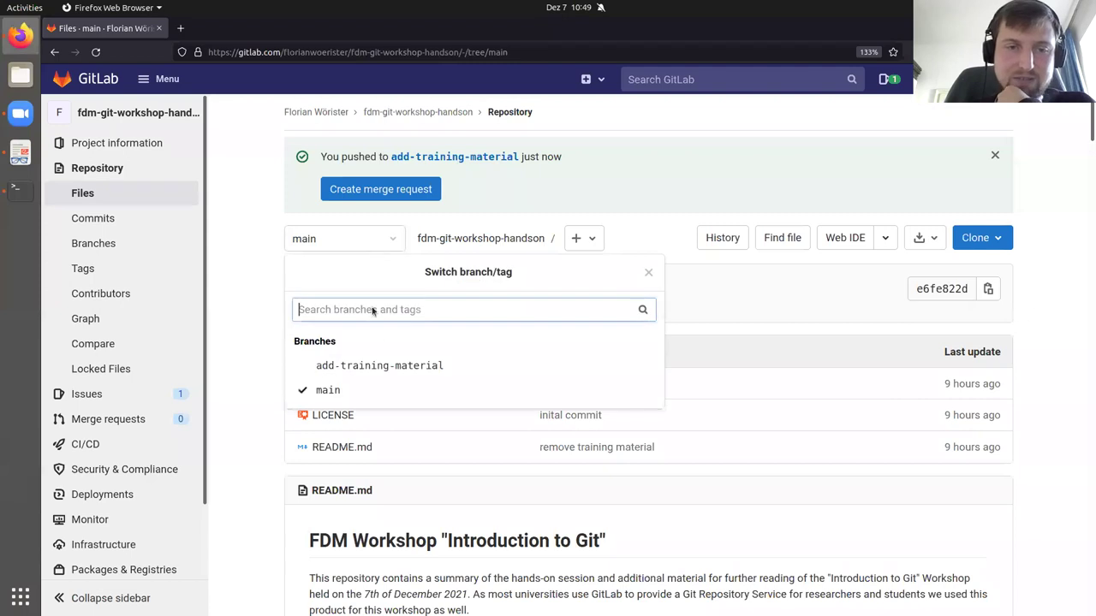
left_click(370, 364)
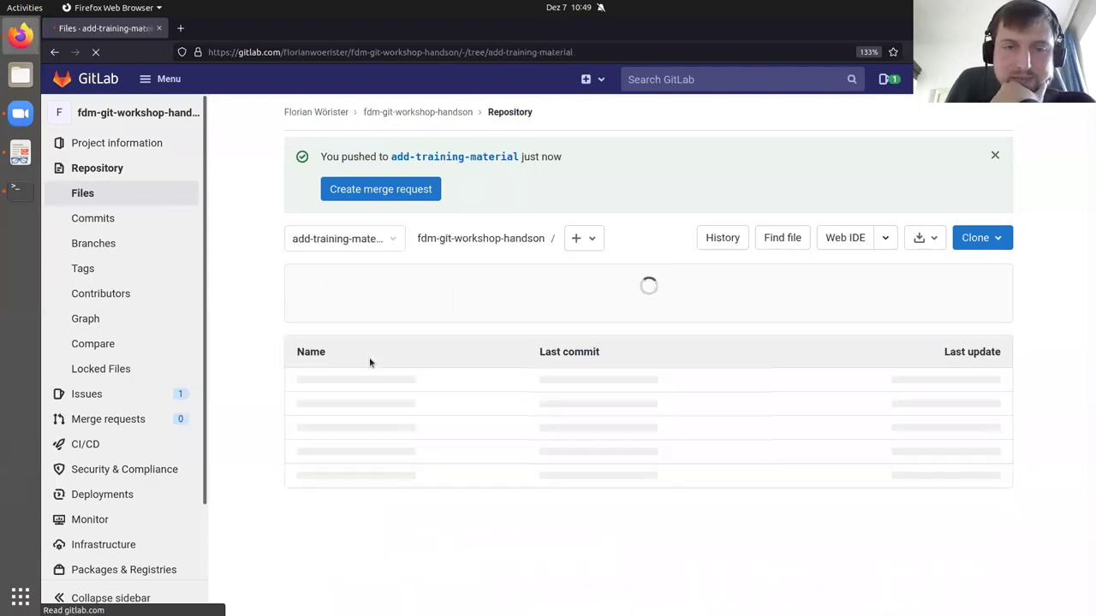
scroll(370, 363, "down", 8)
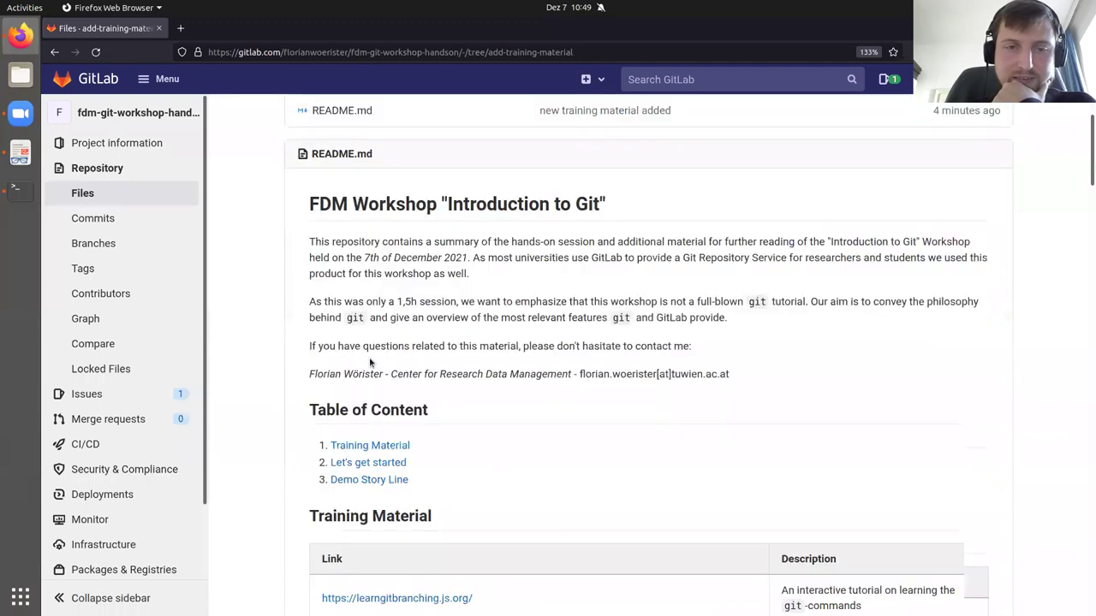
scroll(370, 363, "up", 3)
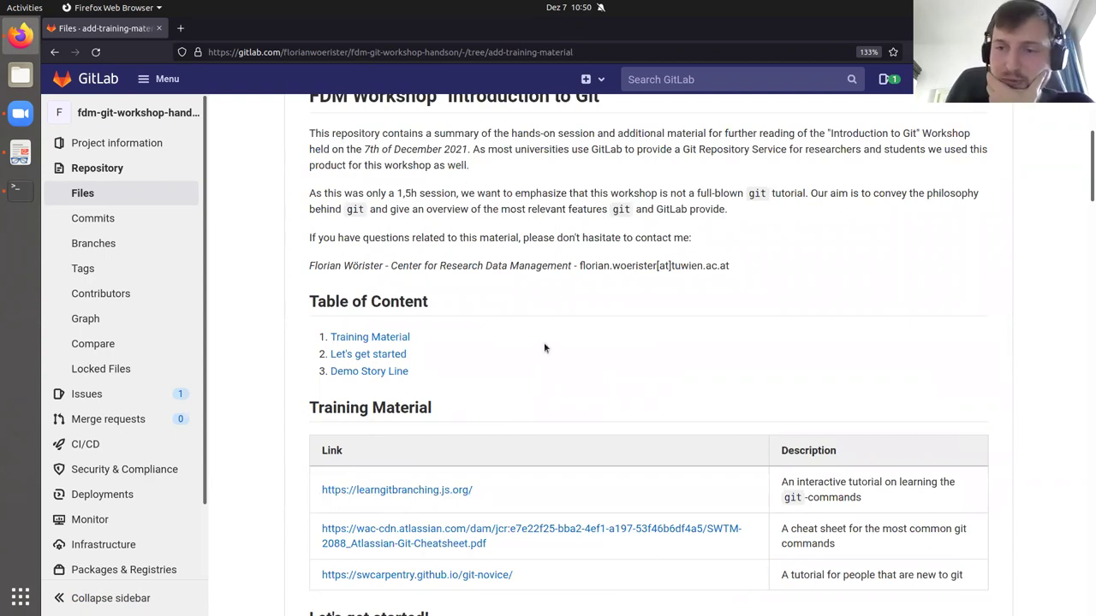
scroll(545, 348, "up", 5)
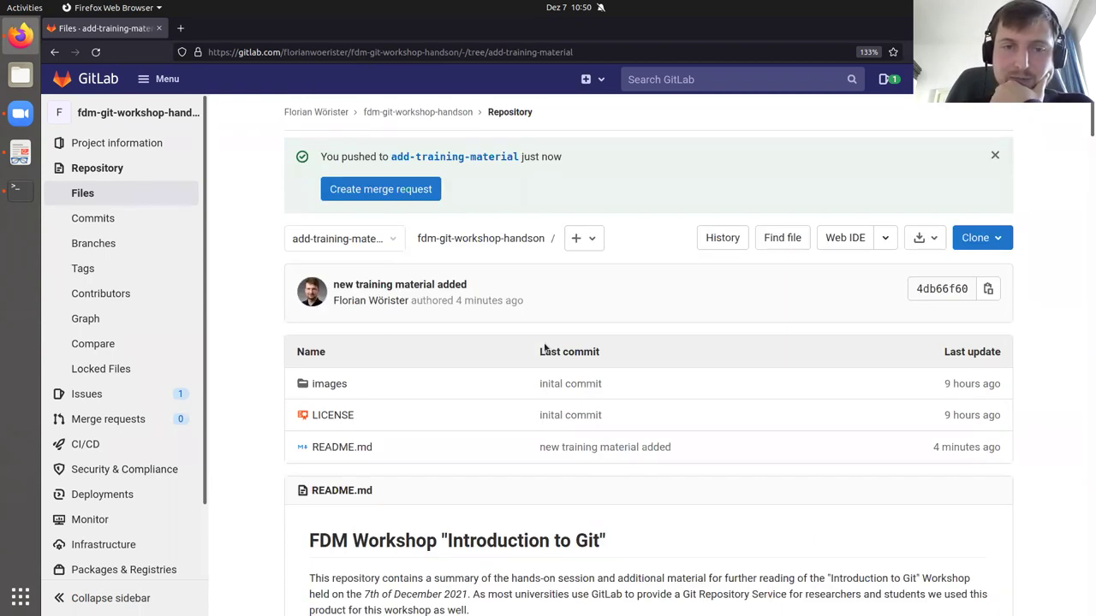
scroll(544, 348, "down", 5)
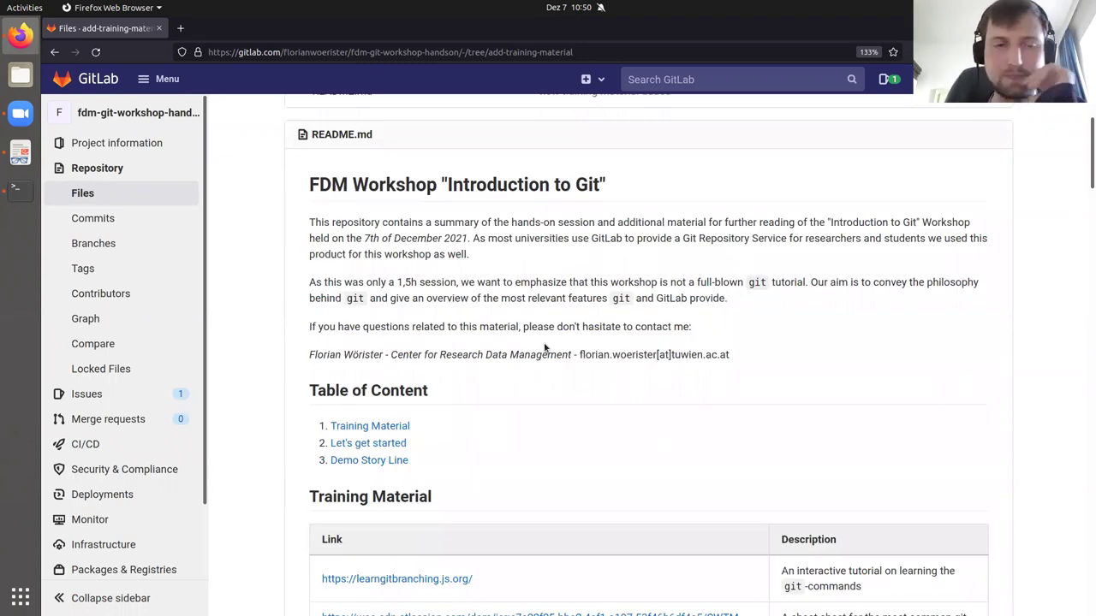
scroll(510, 277, "up", 3)
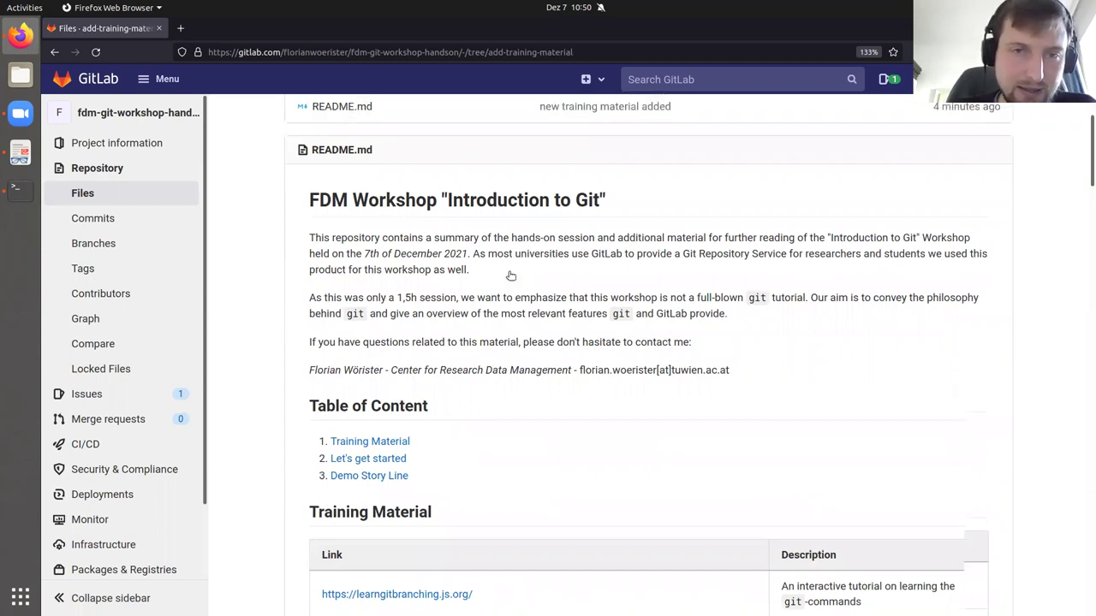
scroll(509, 277, "up", 2)
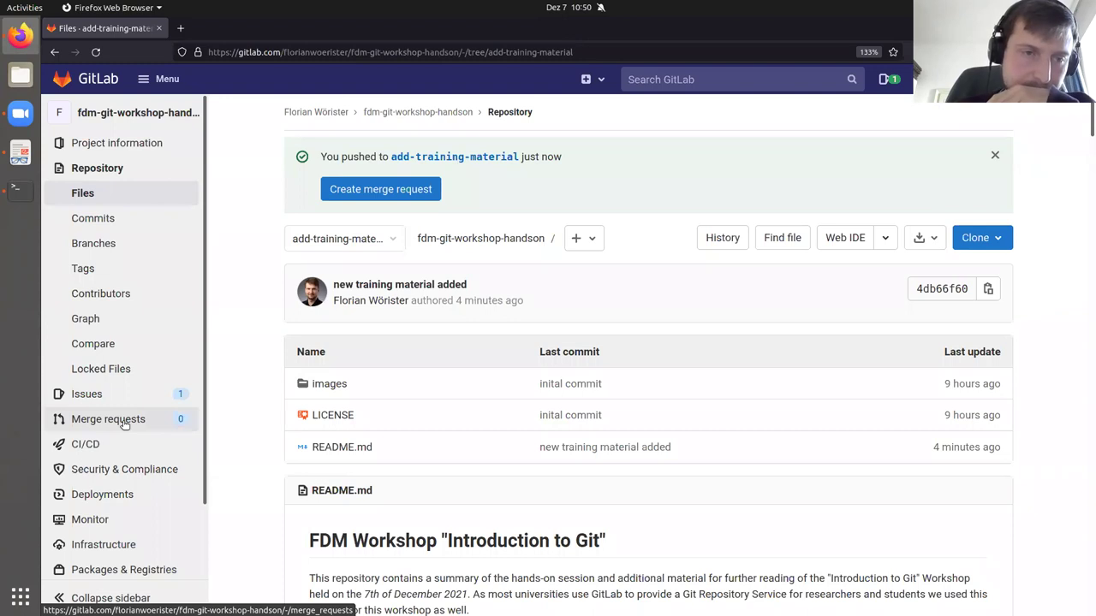
Step: Go to the project's merge requests and start a new merge request
mouse_move(111, 396)
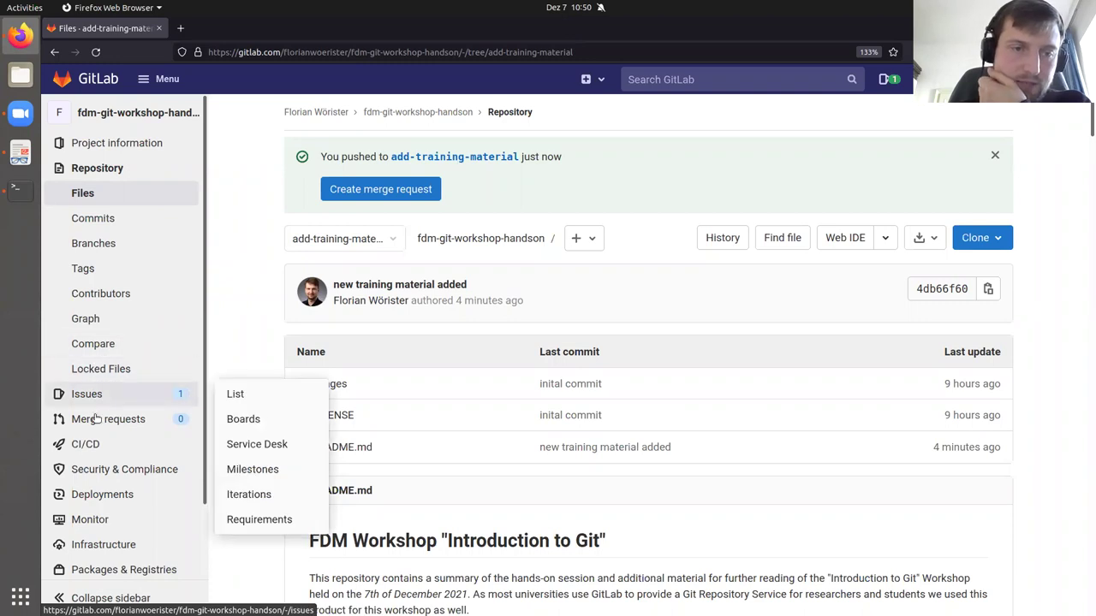
left_click(97, 419)
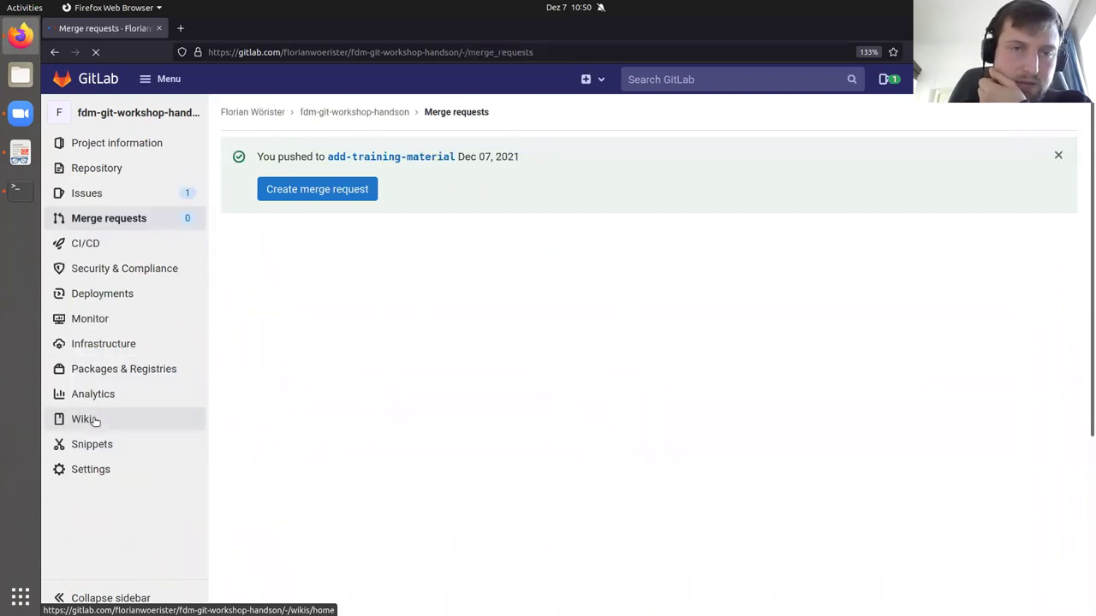
scroll(313, 420, "down", 2)
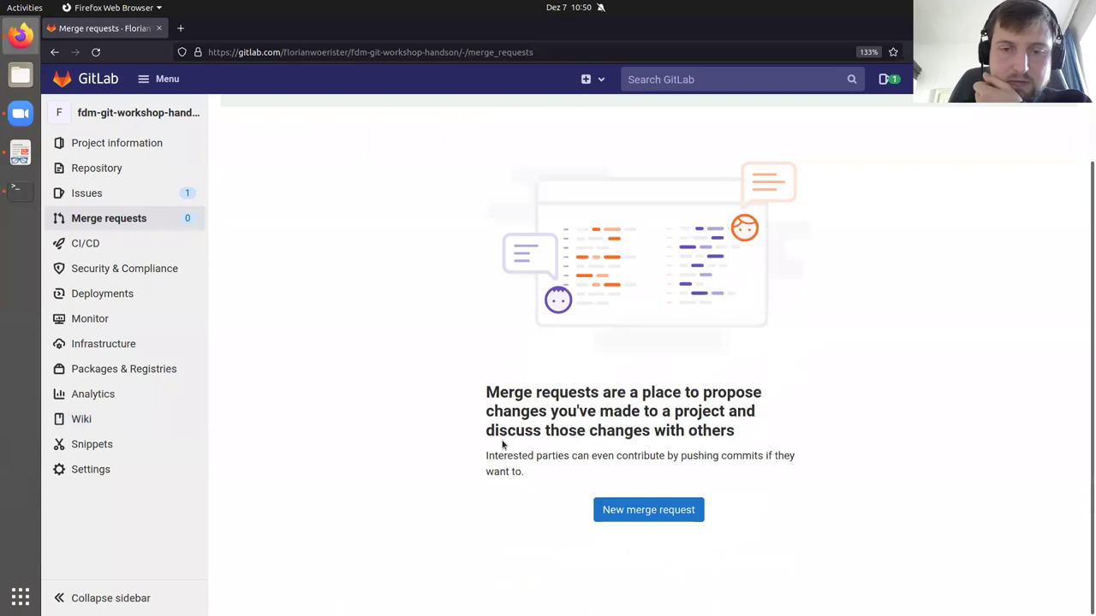
left_click(660, 517)
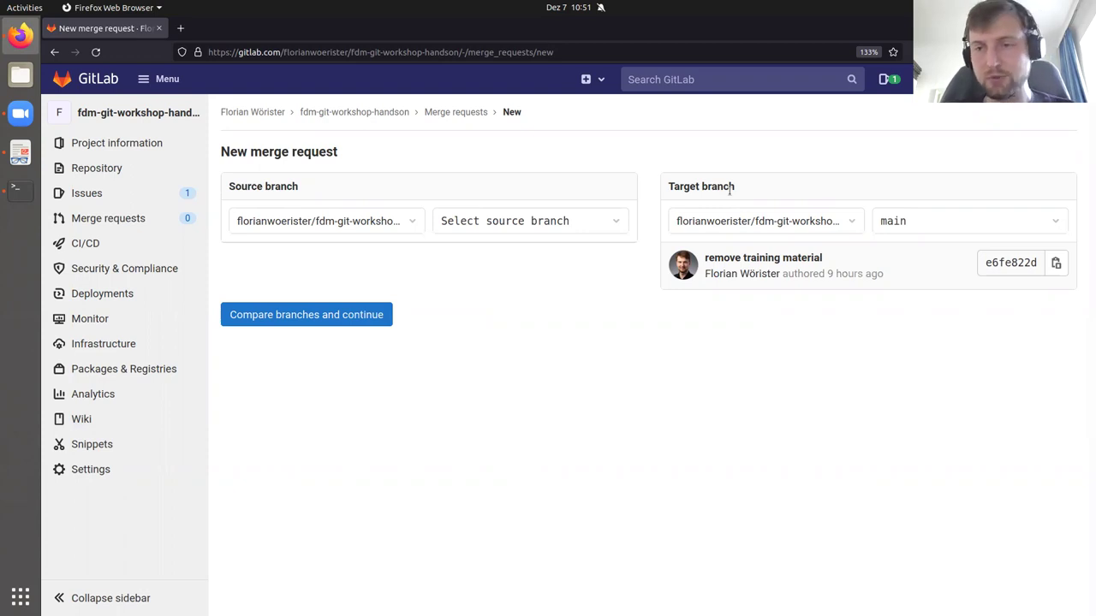
Step: Choose add-training-material as the source branch with main as the target, and continue to the merge request details
left_click(508, 223)
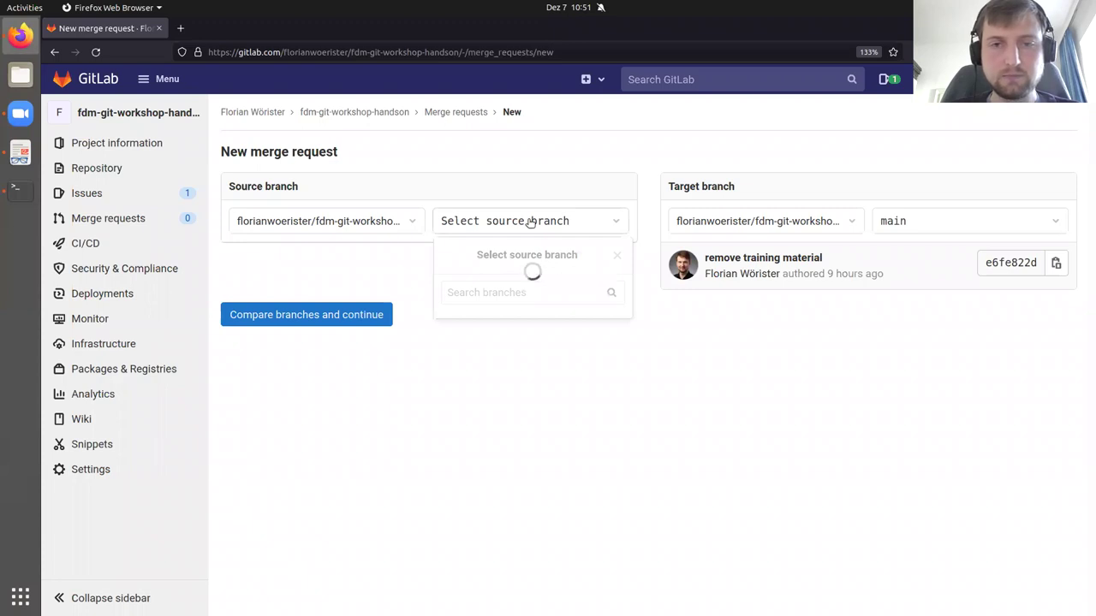
left_click(531, 221)
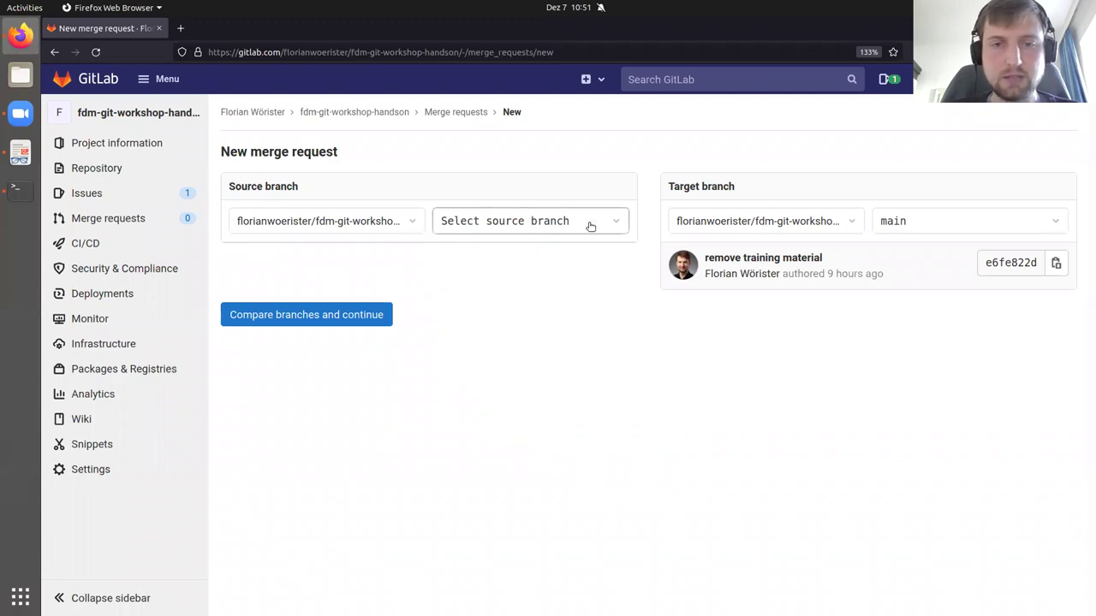
left_click(613, 224)
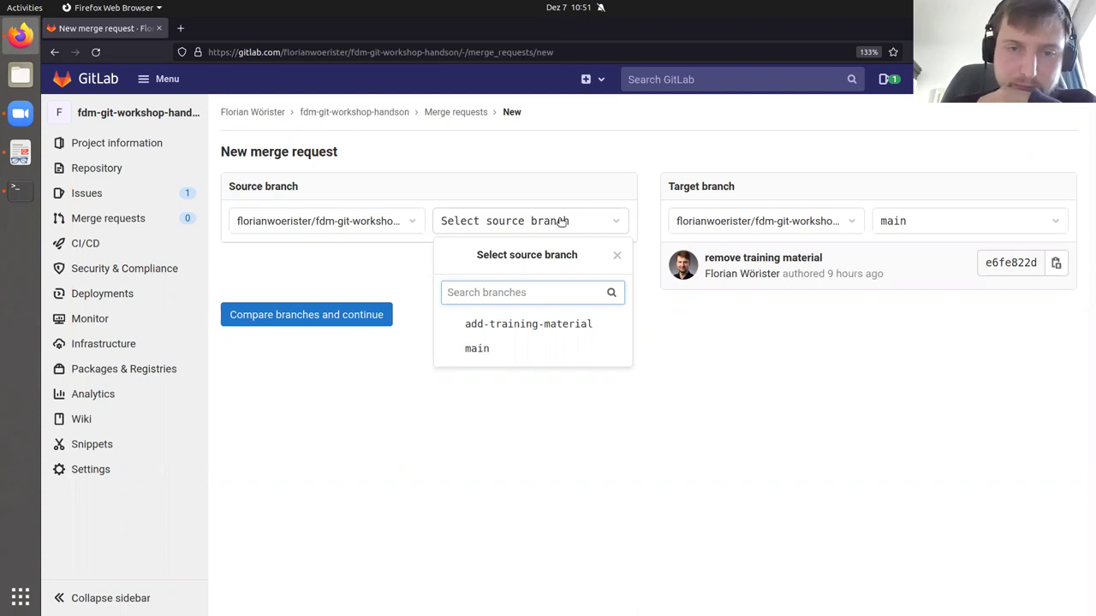
left_click(515, 321)
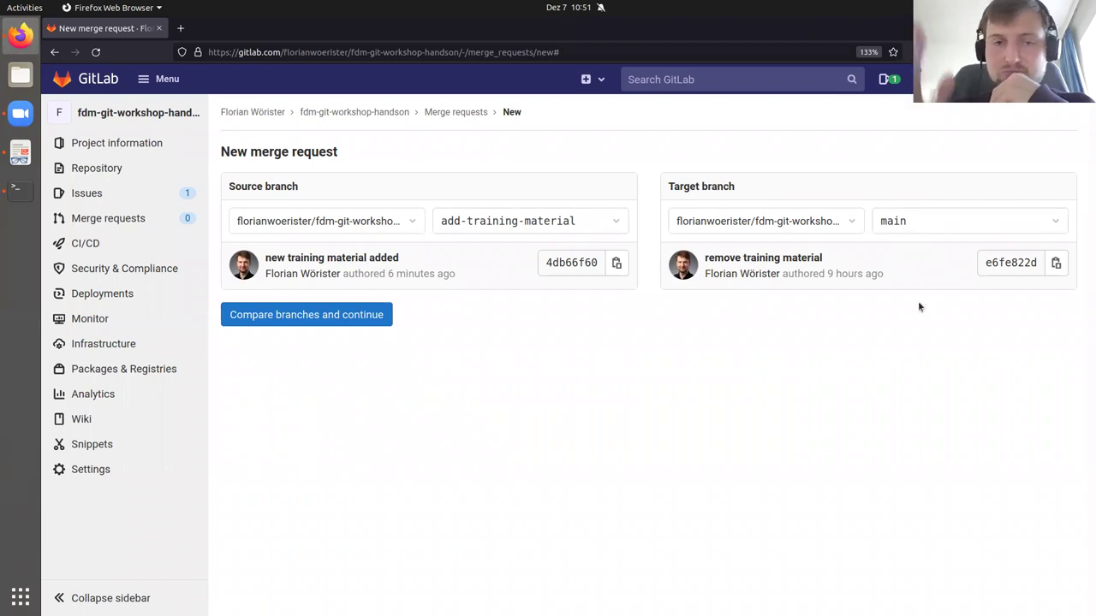
left_click(334, 323)
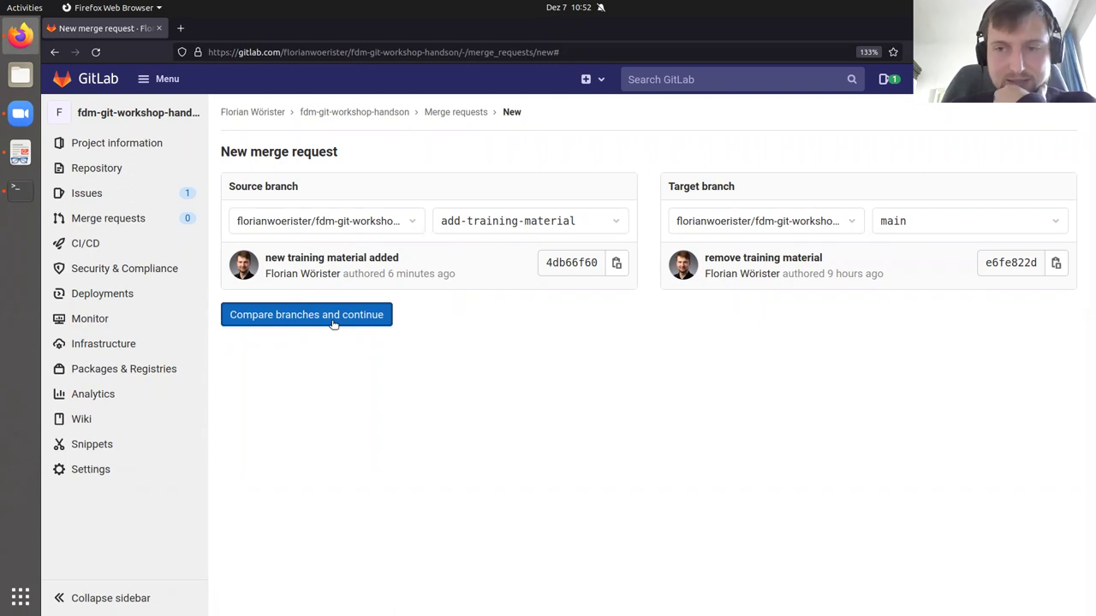
left_click(334, 322)
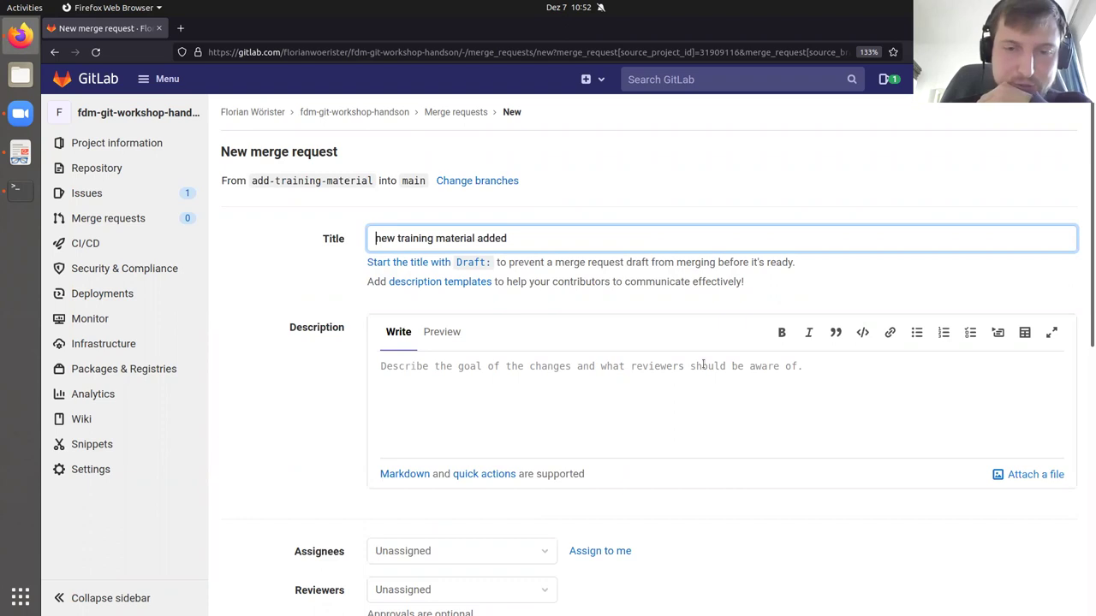
Step: Review the merge request form and assign the merge request to yourself, leaving the description empty
scroll(657, 514, "down", 5)
scroll(657, 513, "up", 5)
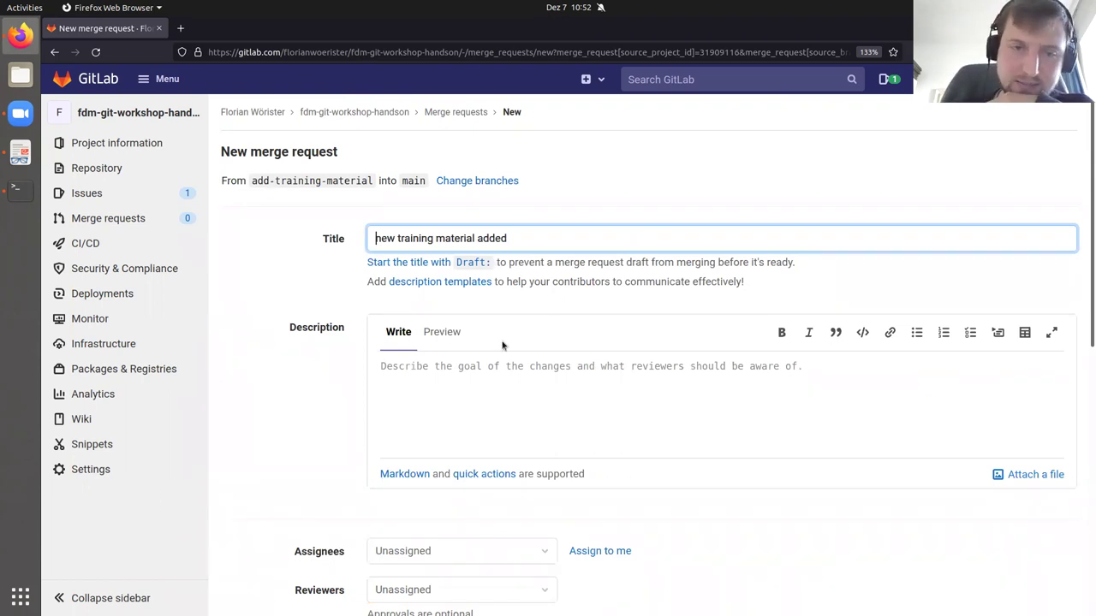
left_click(494, 381)
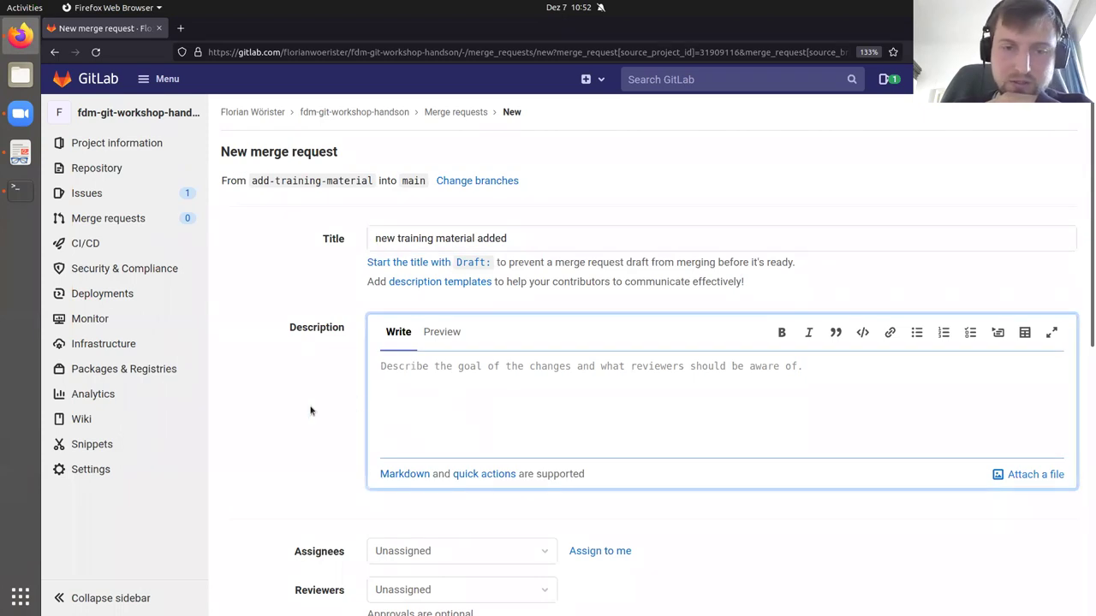
scroll(310, 410, "down", 5)
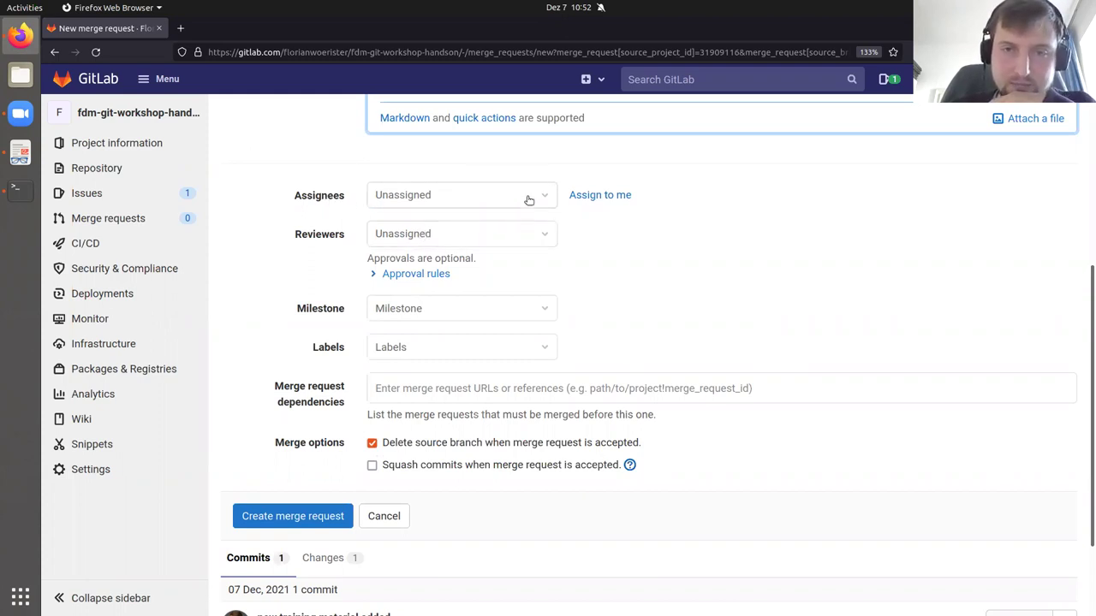
left_click(584, 196)
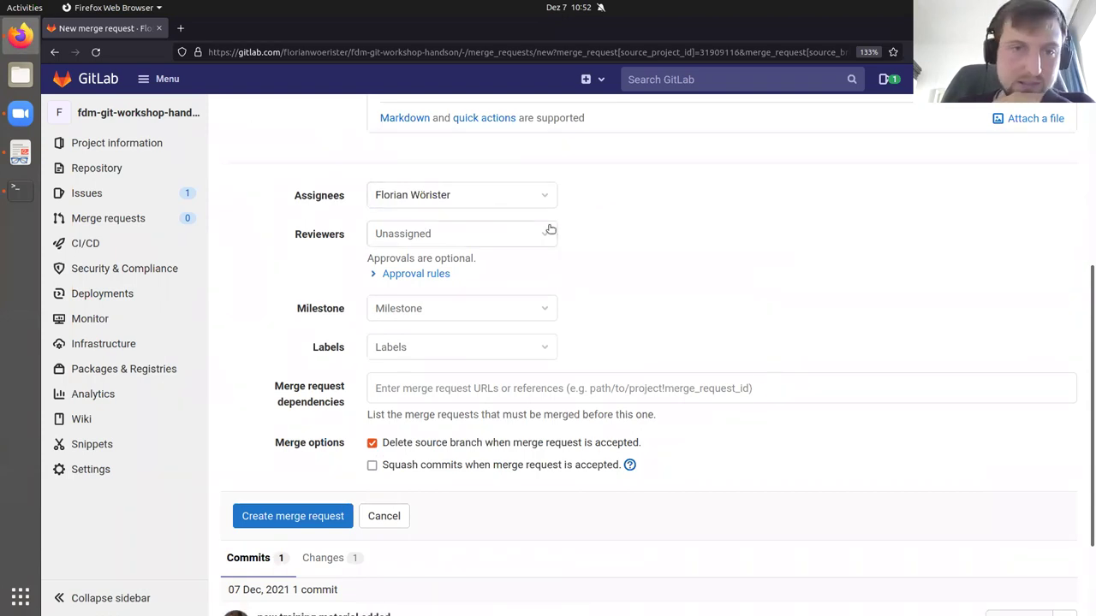
Step: Create the merge request with source branch deletion enabled and without squashing, and review its changes to README.md
scroll(653, 312, "down", 3)
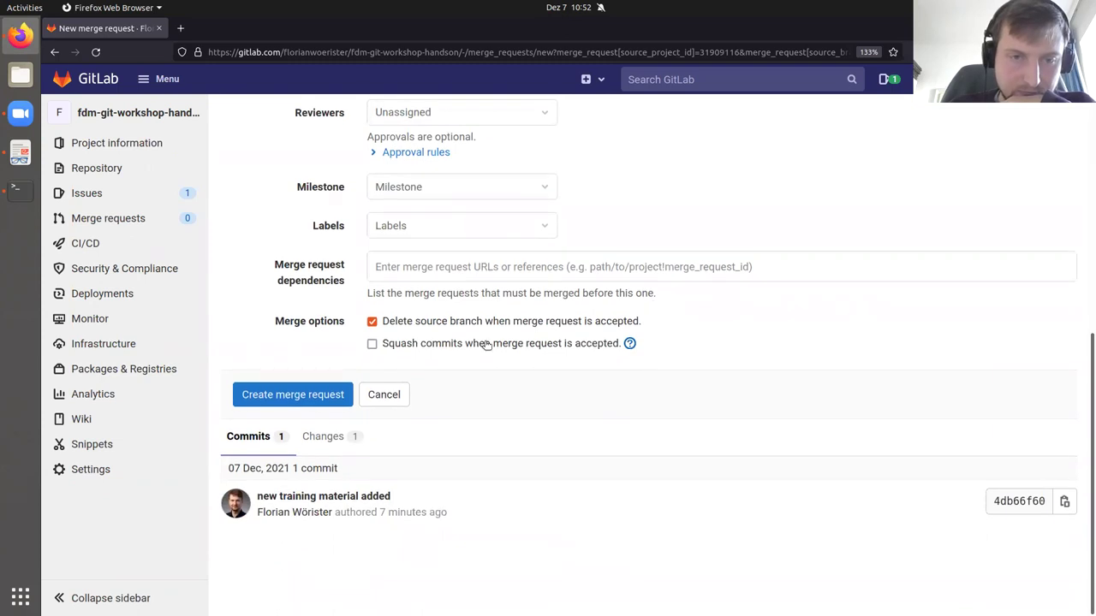
left_click(289, 403)
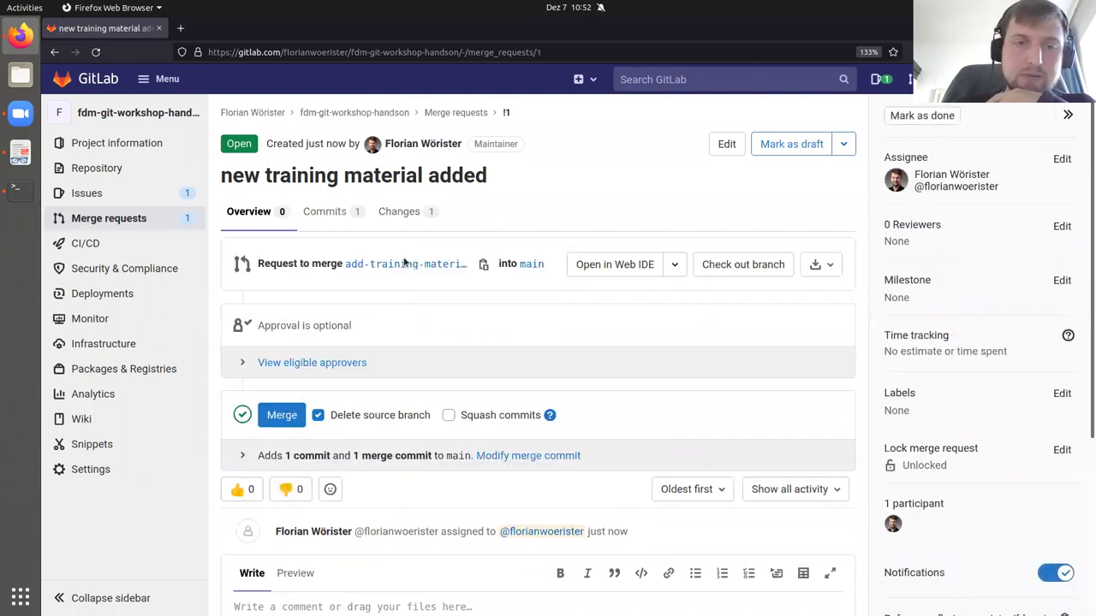
left_click(422, 217)
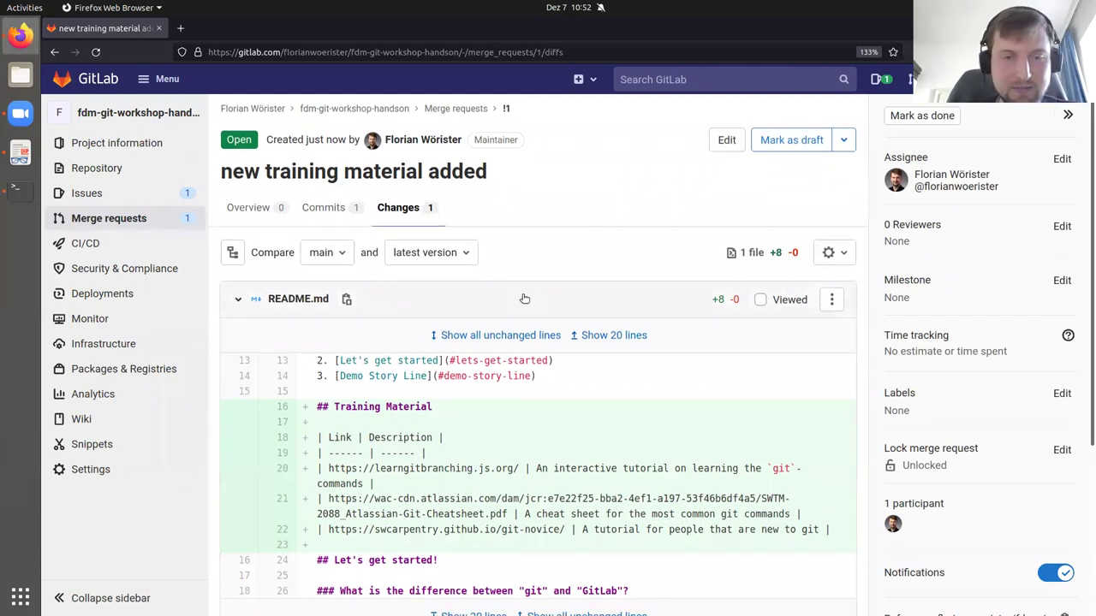
scroll(524, 298, "down", 2)
scroll(548, 317, "up", 1)
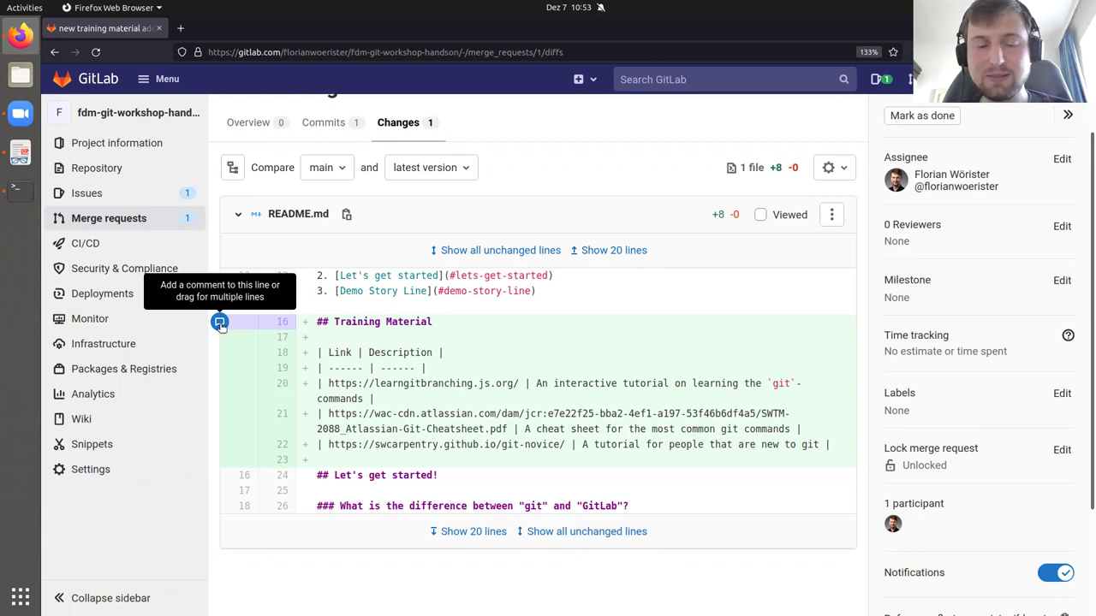
Step: Post the comment "nice idea" on line 16 of README.md, the Training Material heading, in the merge request's changes
left_click(220, 322)
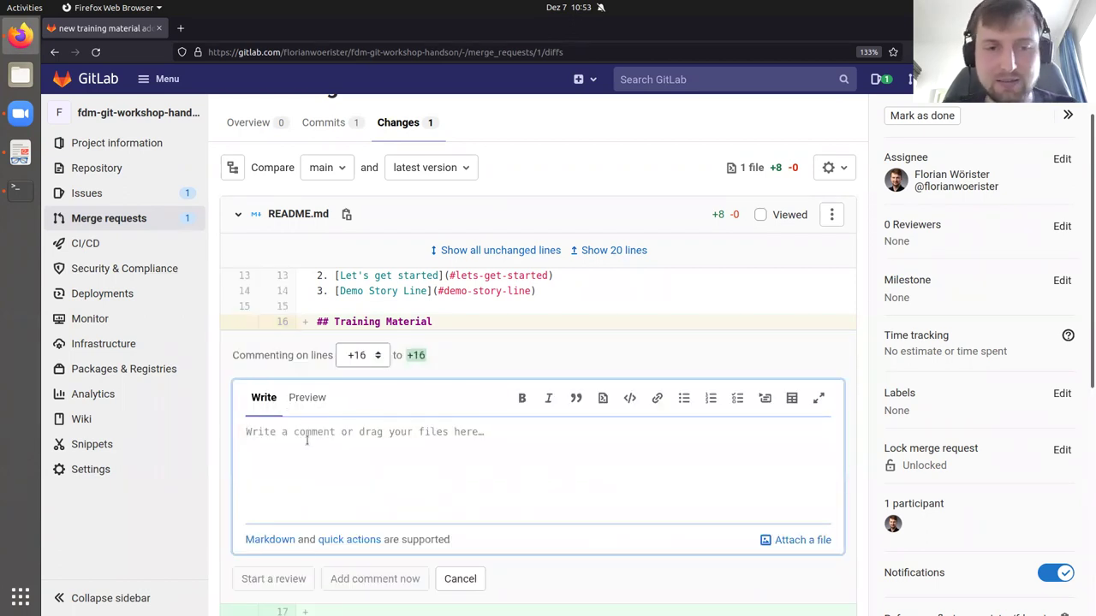
type("nice idea")
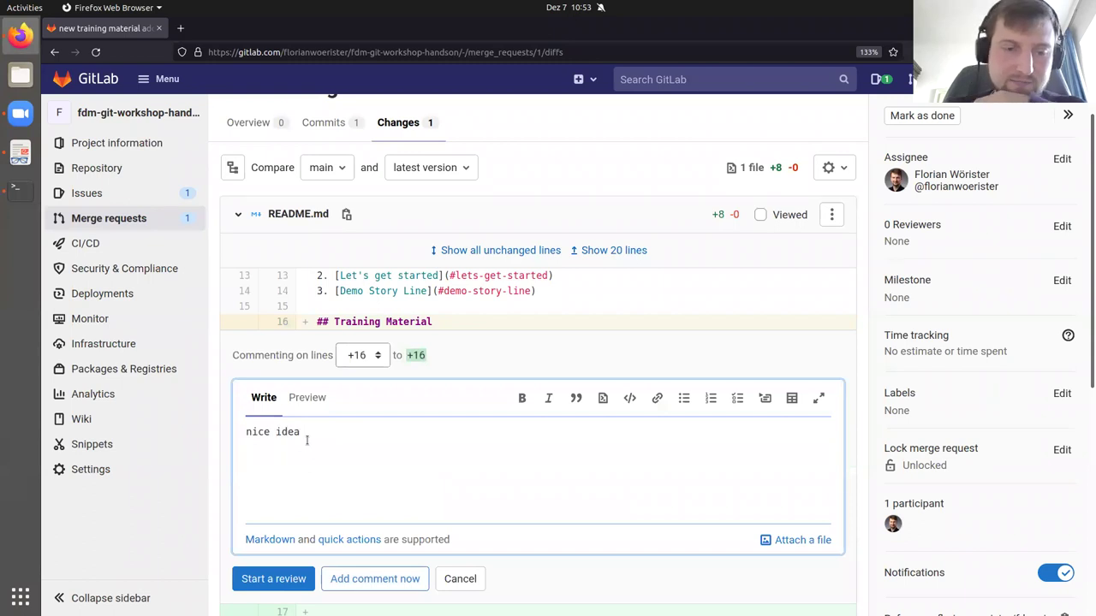
left_click(370, 582)
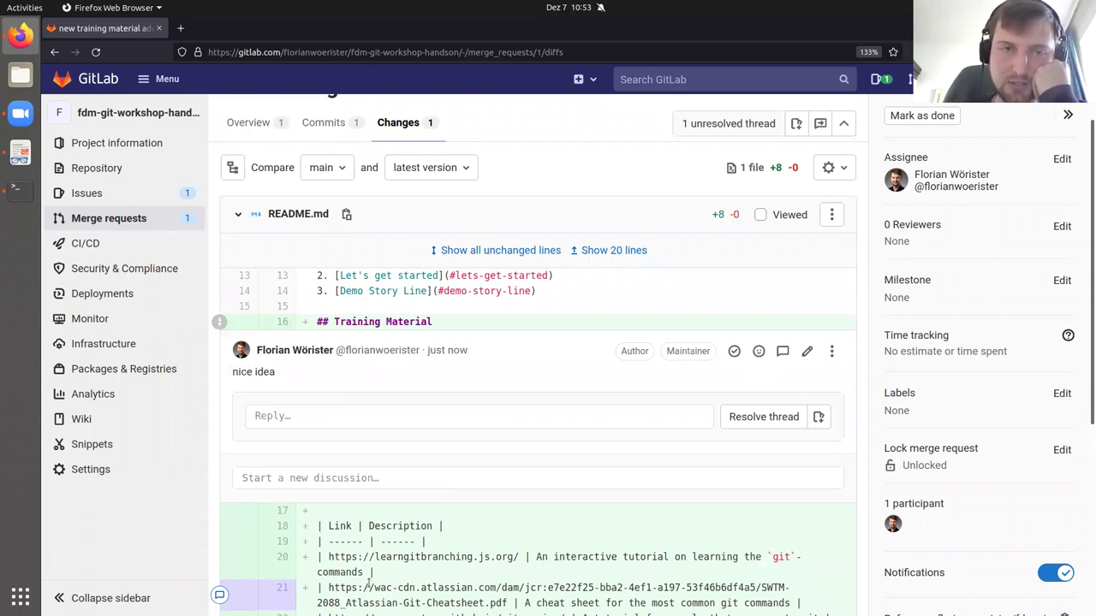
Step: Check the comment thread in the merge request overview and merge add-training-material into main, deleting the source branch
left_click(265, 132)
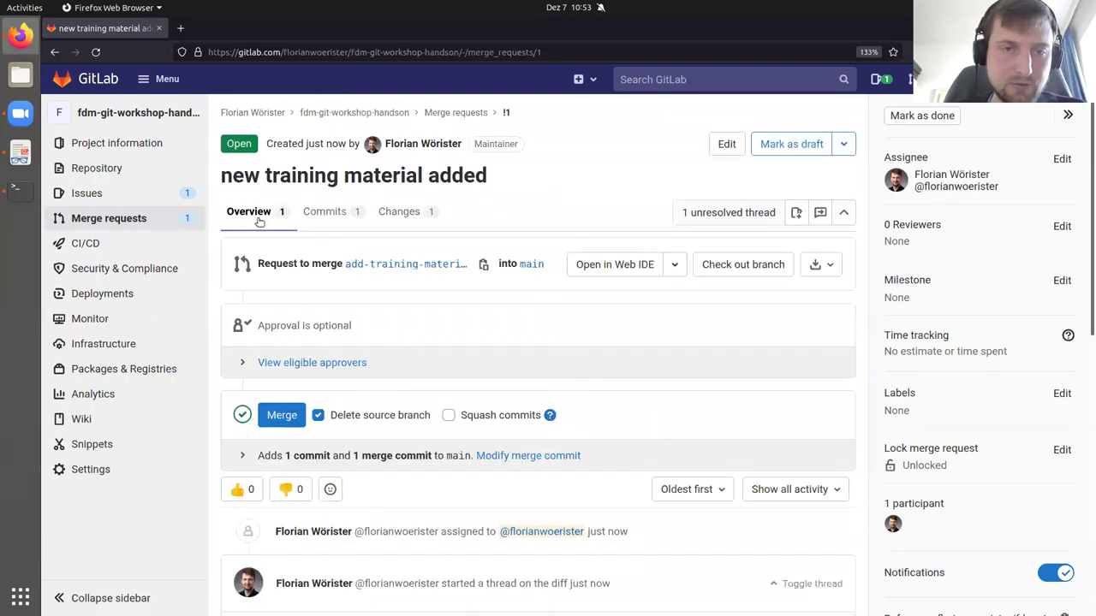
scroll(356, 280, "down", 3)
scroll(356, 279, "up", 3)
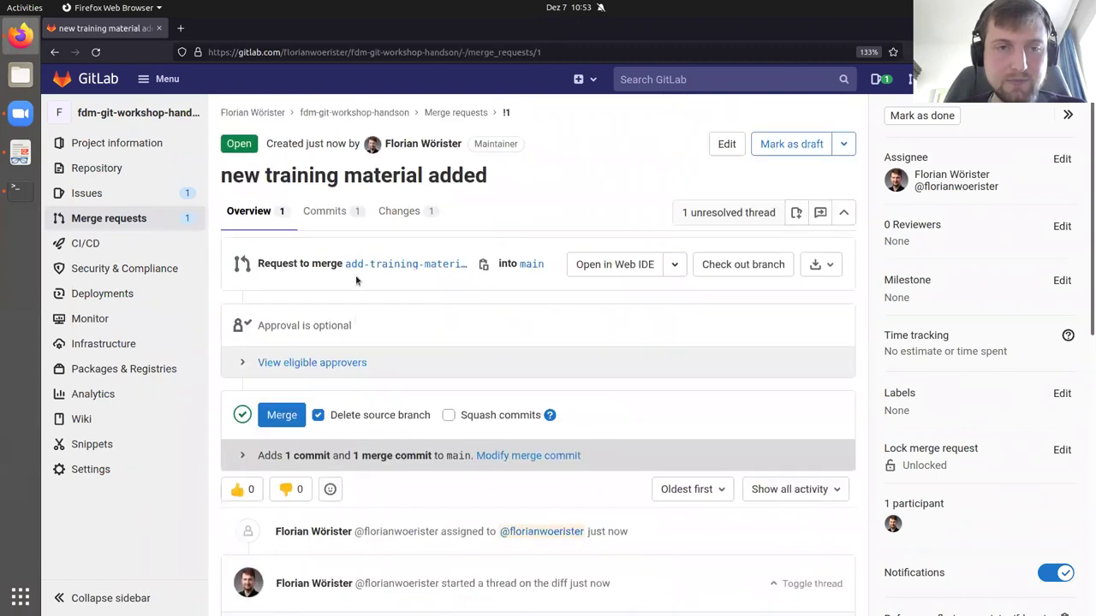
left_click(280, 424)
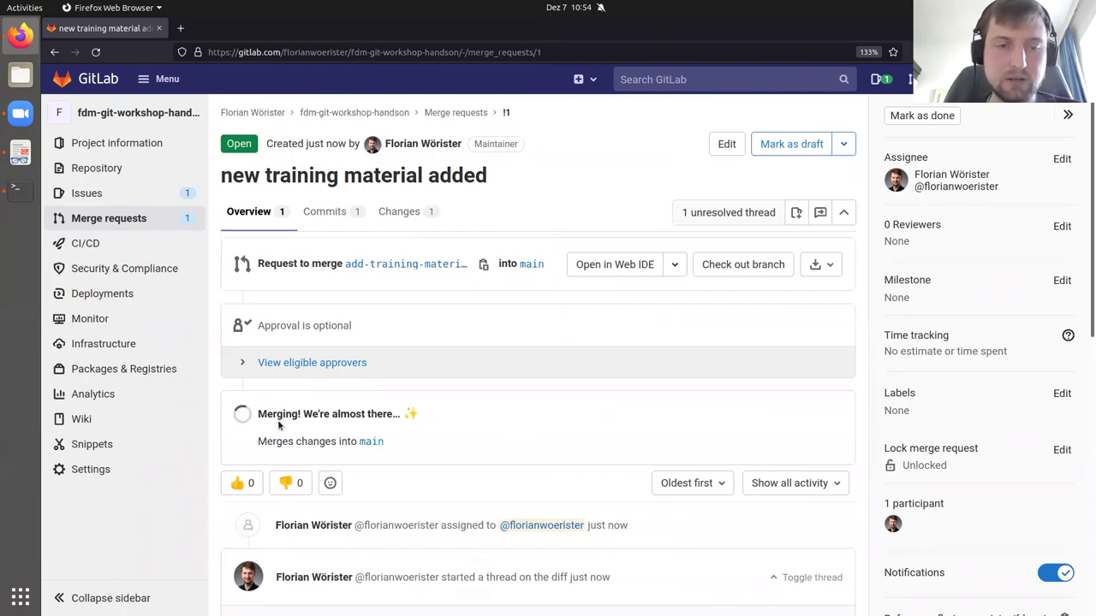
Step: Switch to Document Viewer, present the git push and git merge slides full screen, and leave the slideshow
left_click(20, 156)
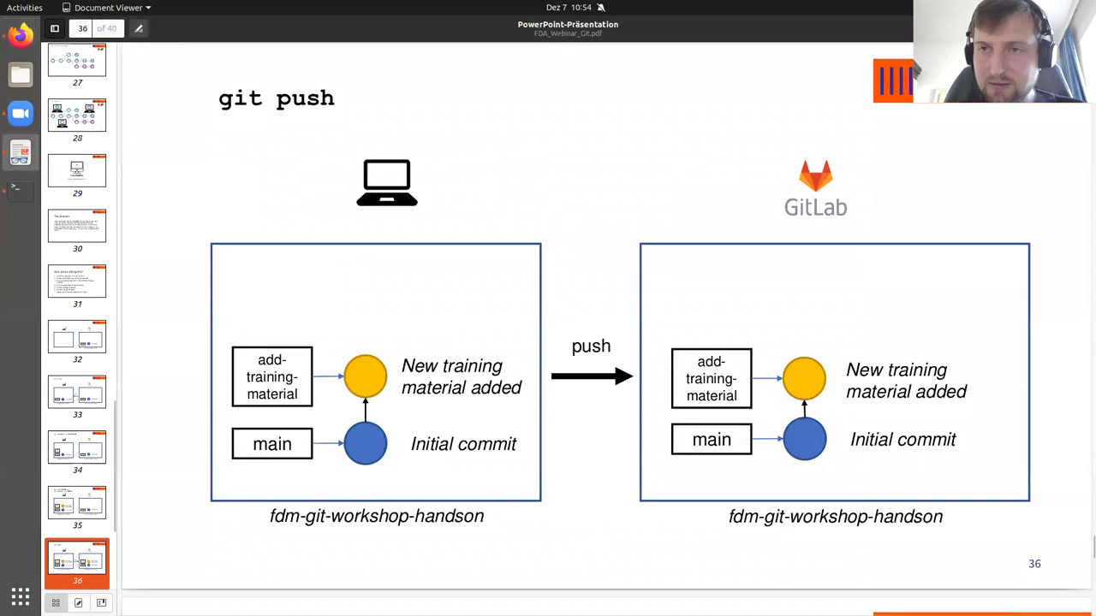
right_click(942, 47)
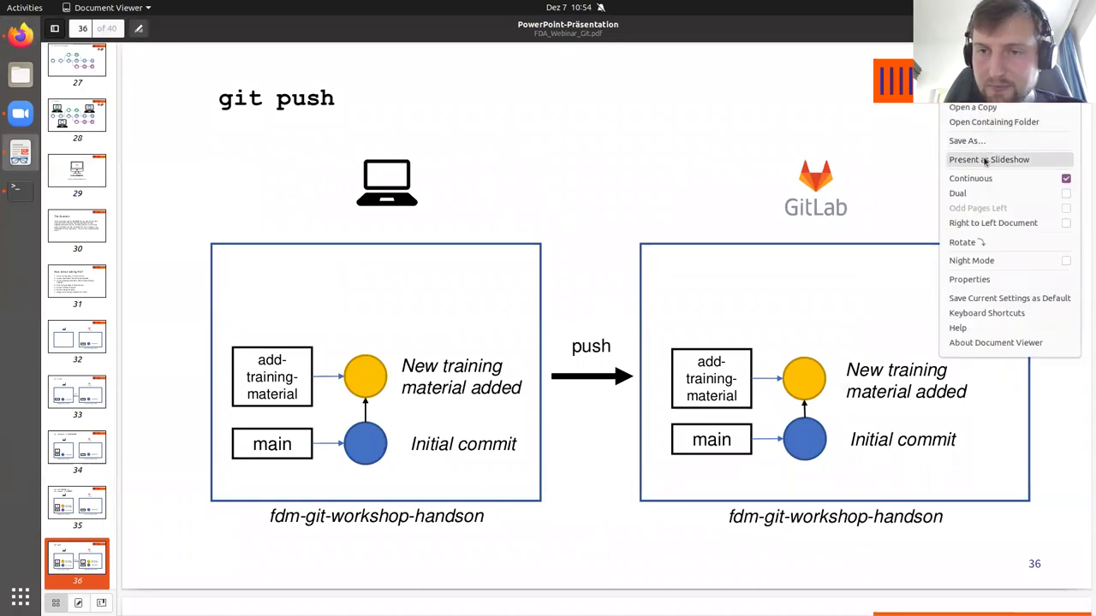
left_click(984, 94)
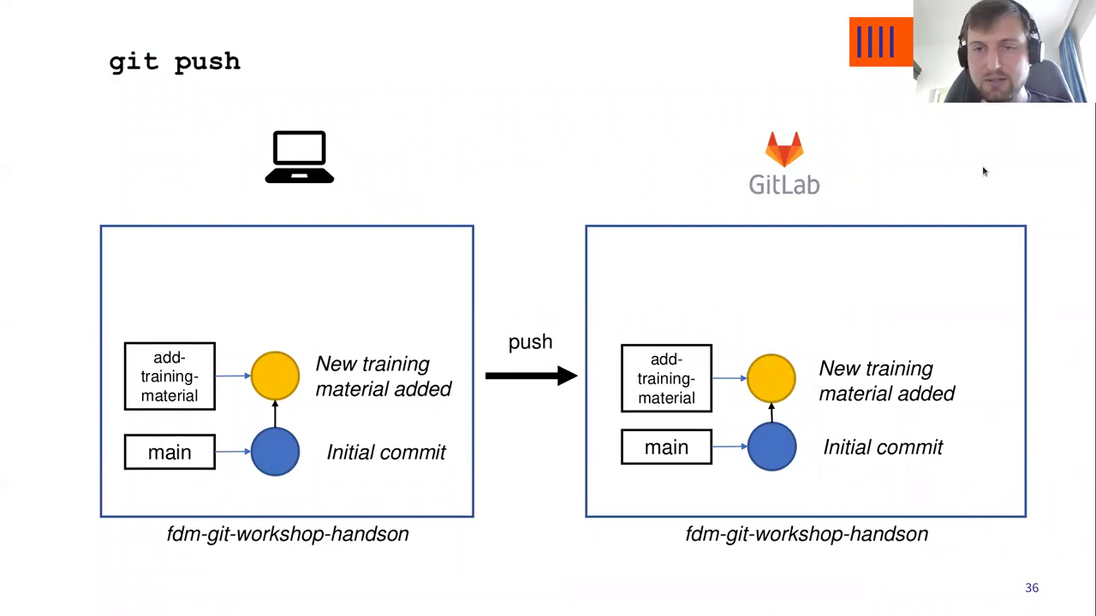
key("Right")
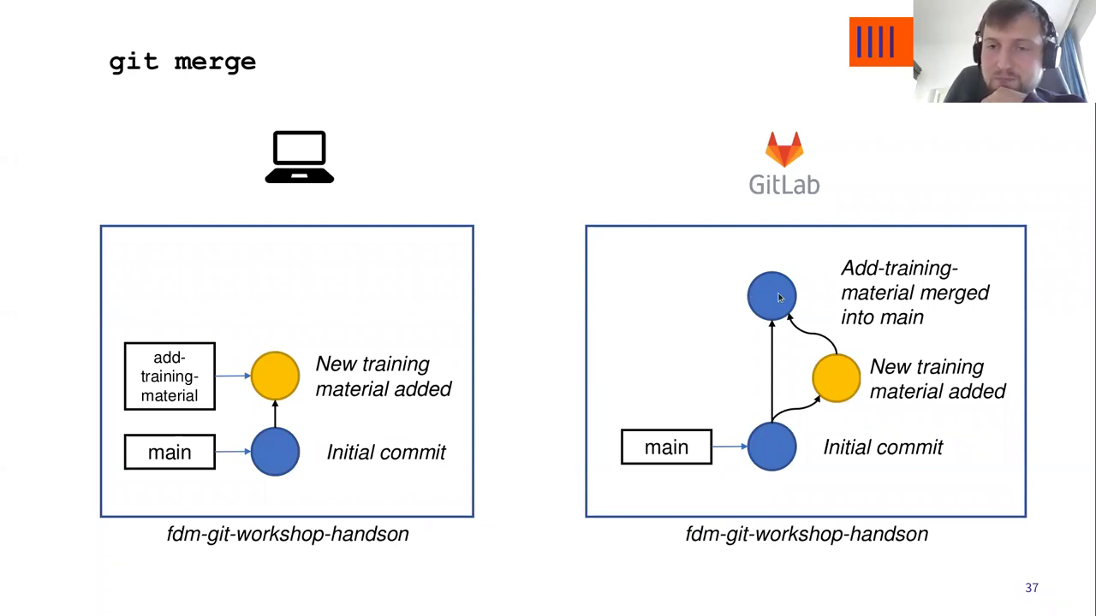
key("Escape")
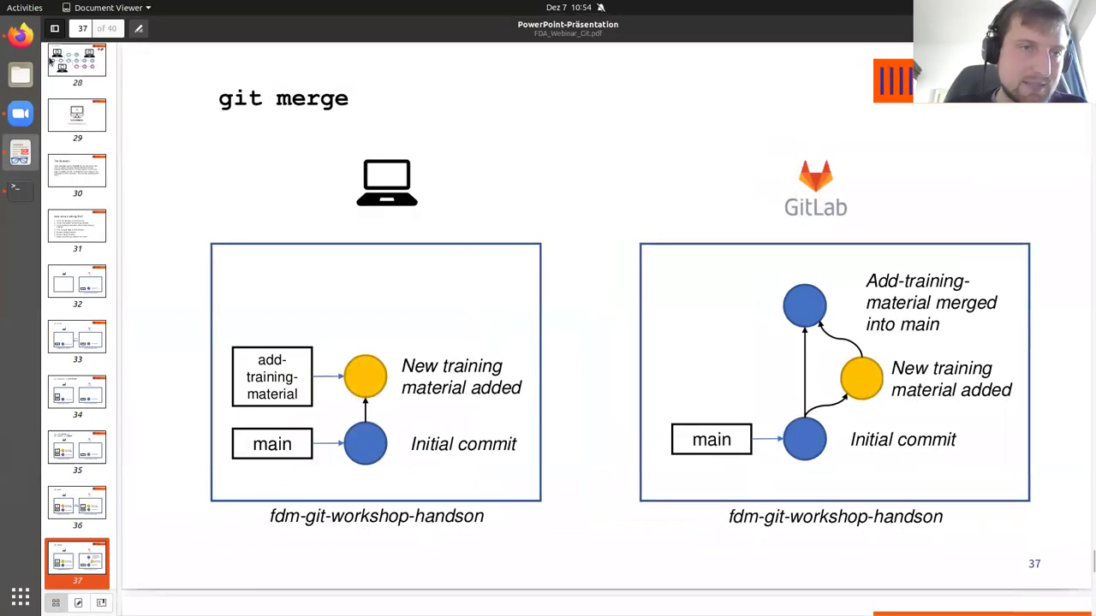
Step: Switch back to Firefox and check the merge request's merge status and activity
left_click(21, 34)
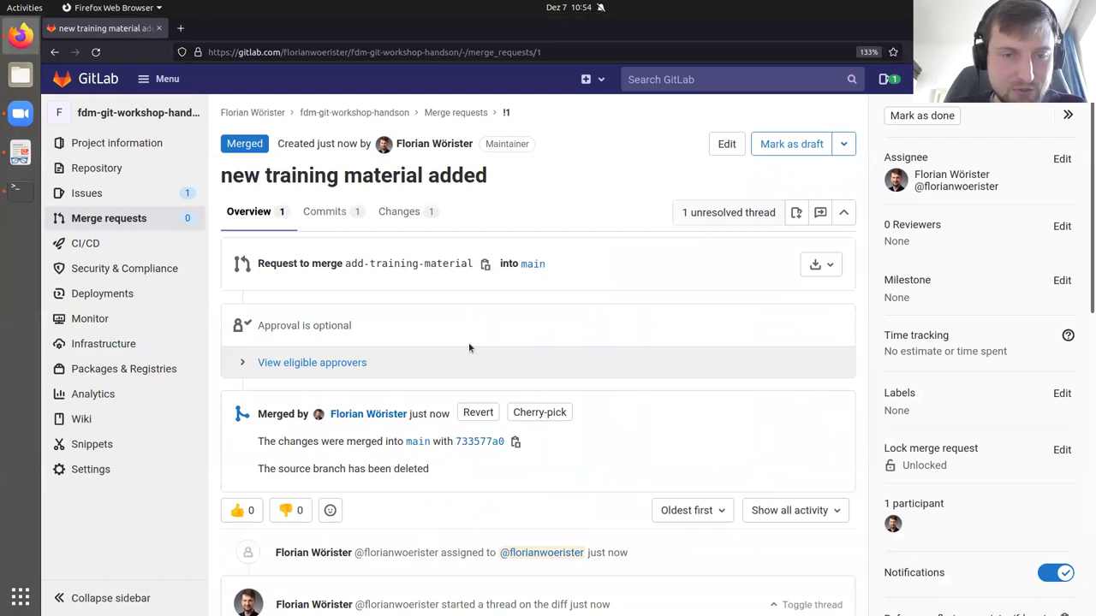
scroll(469, 348, "down", 5)
scroll(355, 326, "up", 4)
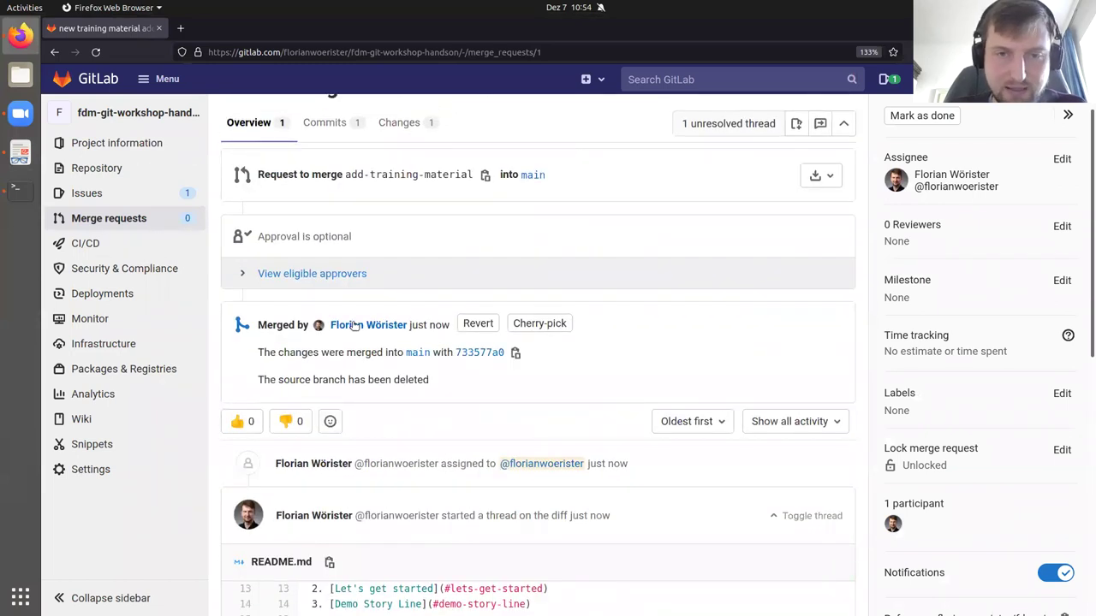
Step: Open the project's main page and examine the latest commit on main and the README's Training Material section
mouse_move(142, 141)
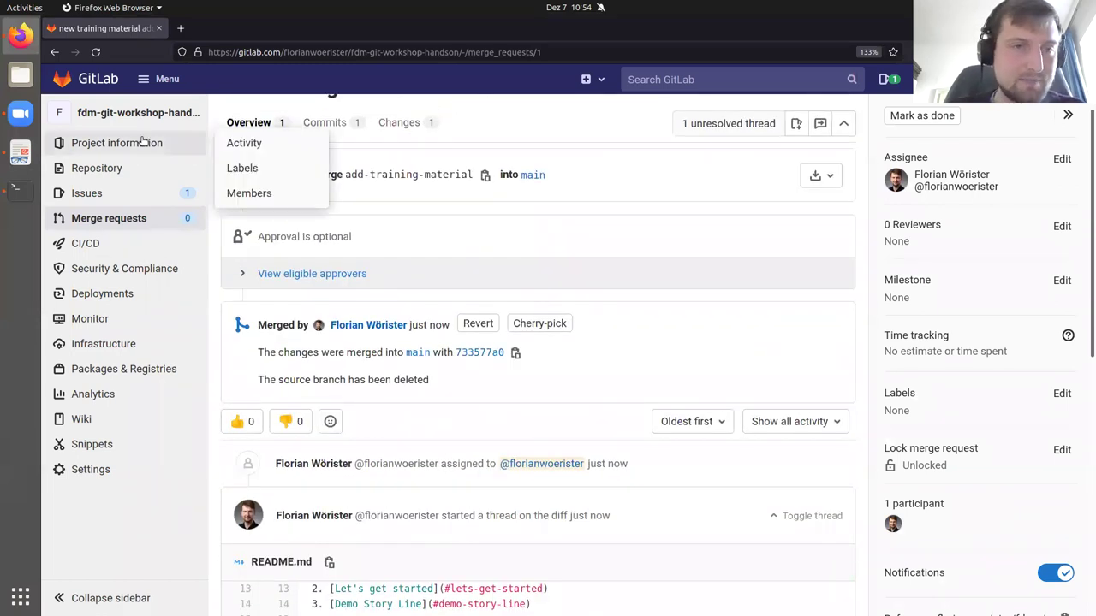
left_click(131, 114)
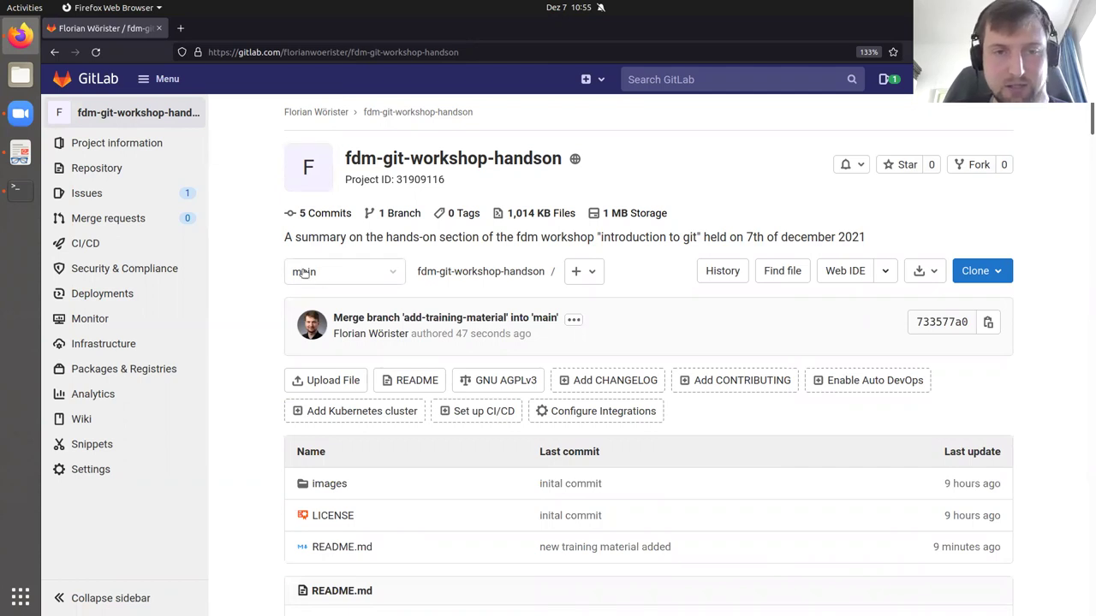
scroll(422, 380, "down", 10)
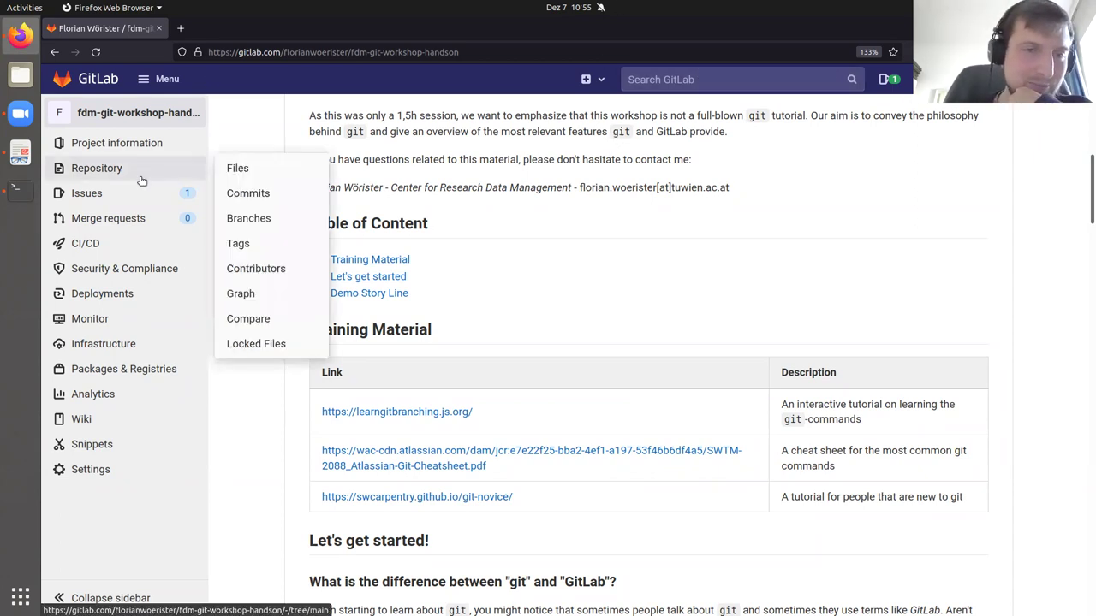
Step: Open the Development issue board and move the "Training Material missing!" issue from in progress to Closed
mouse_move(129, 193)
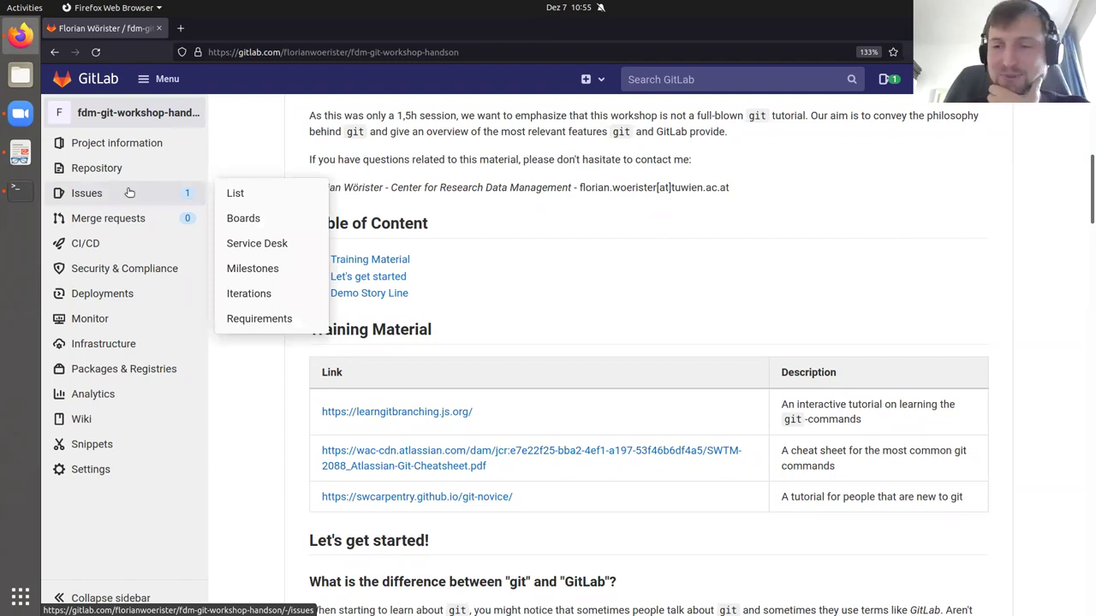
left_click(129, 193)
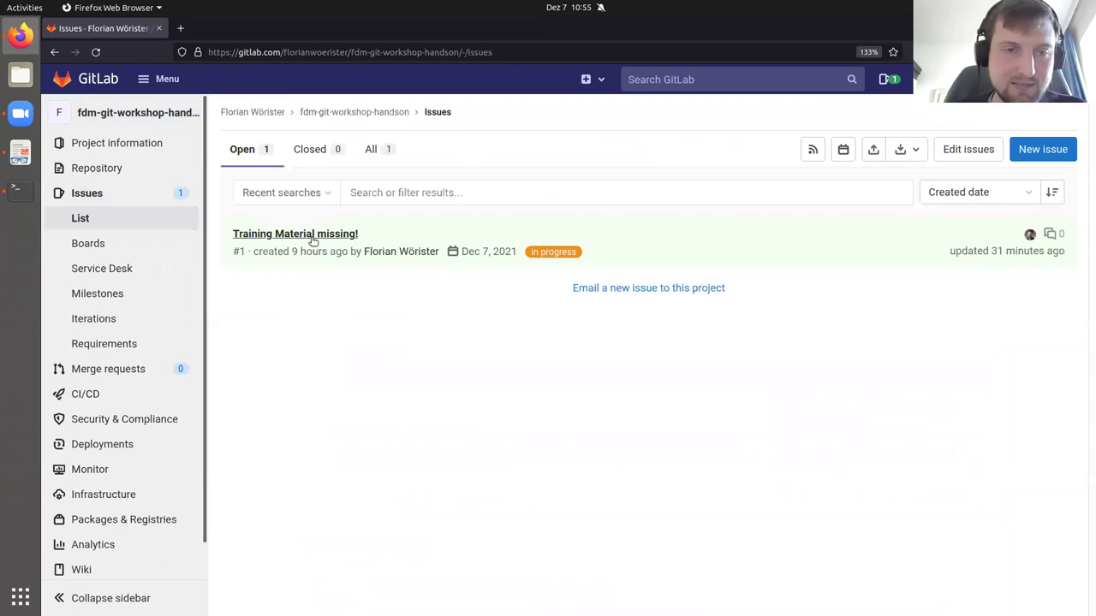
left_click(132, 250)
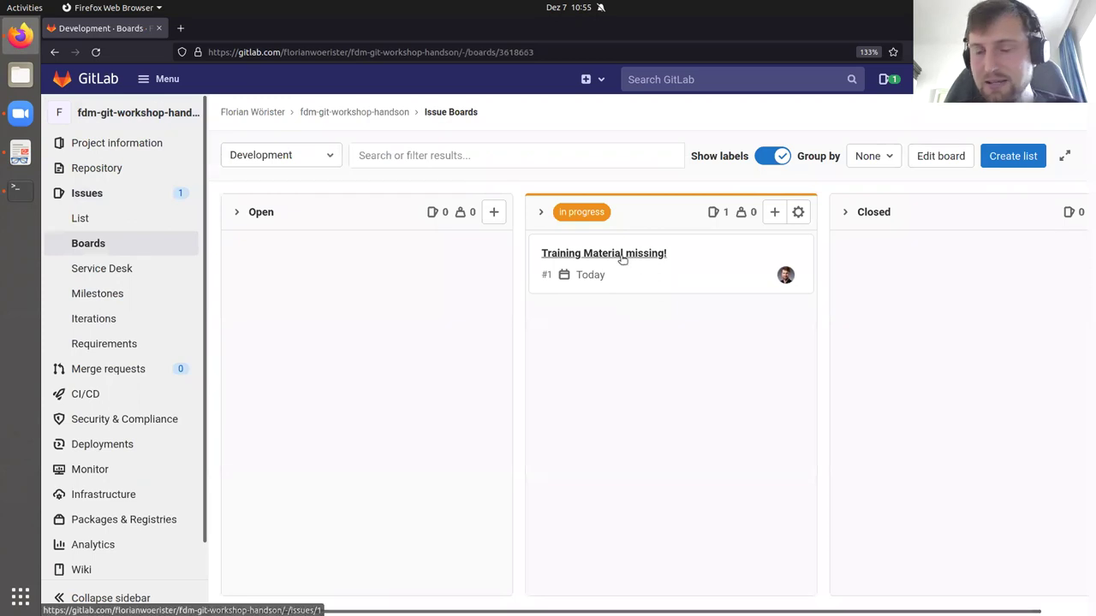
left_click_drag(620, 255, 945, 276)
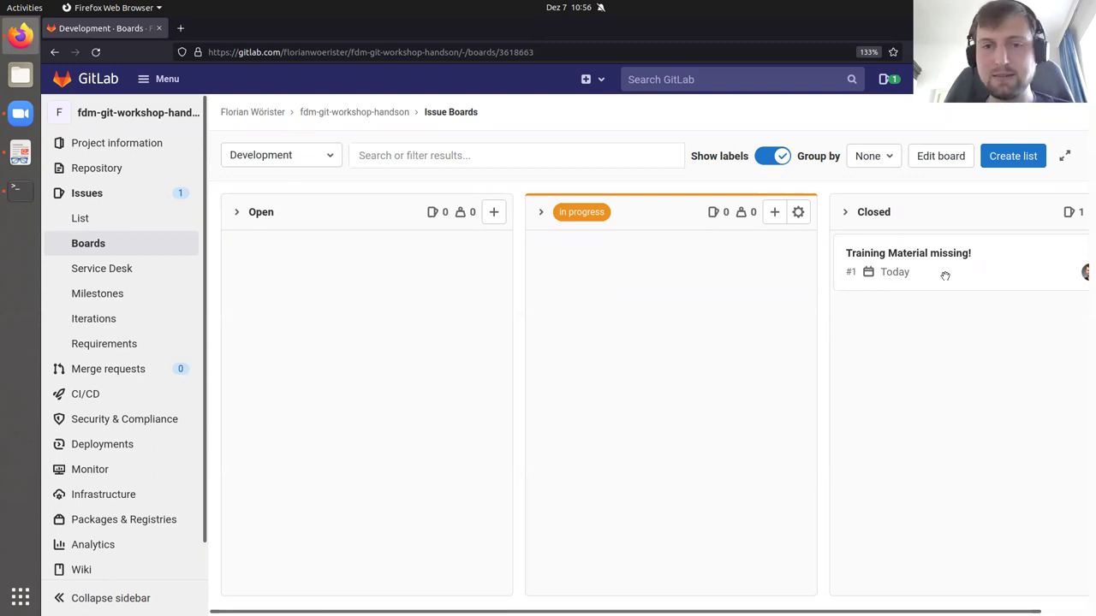
Step: Return to the project's main page and skim the README down to the Demo Story Line section
mouse_move(159, 146)
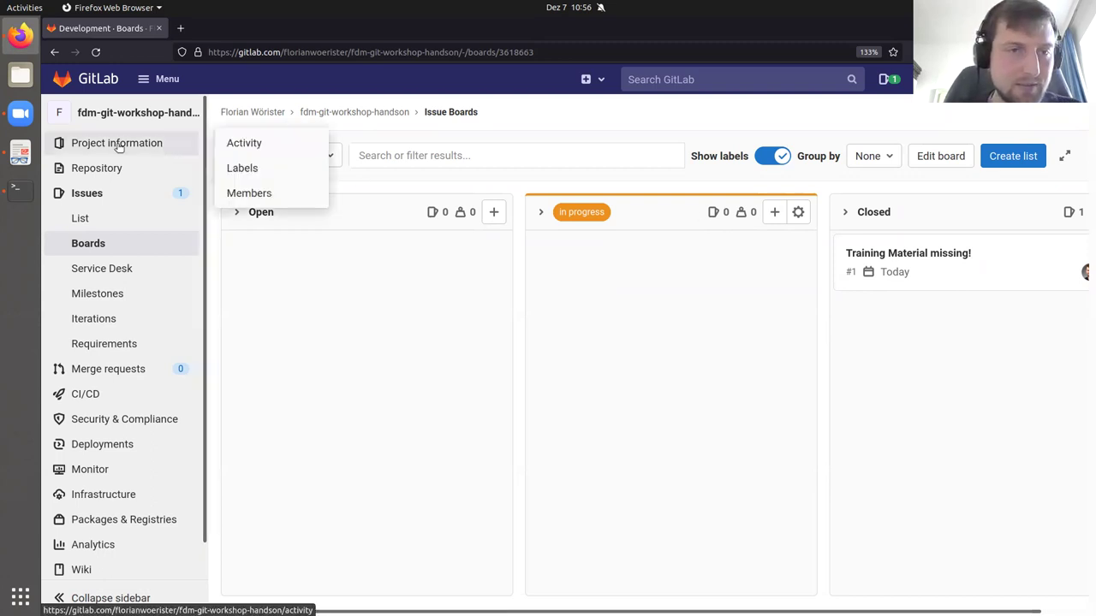
left_click(118, 144)
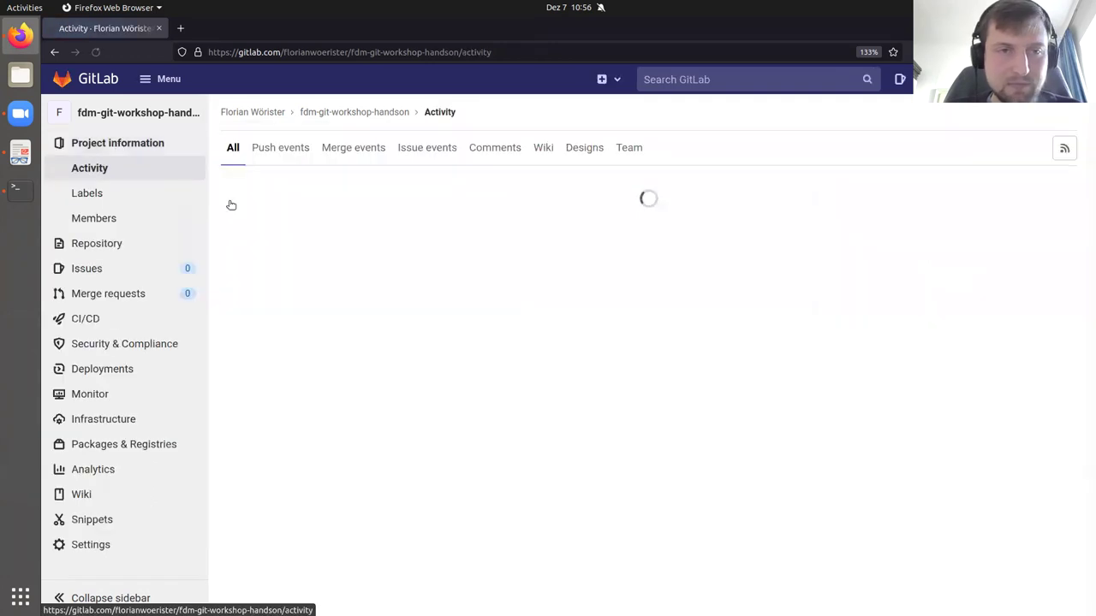
left_click(123, 120)
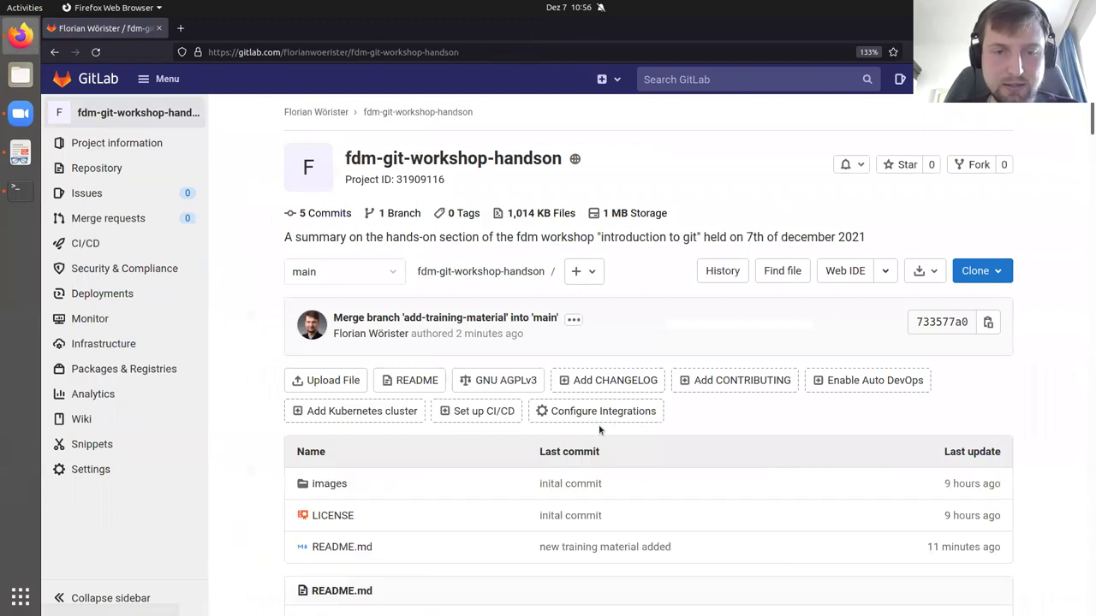
scroll(599, 429, "down", 5)
scroll(597, 426, "up", 5)
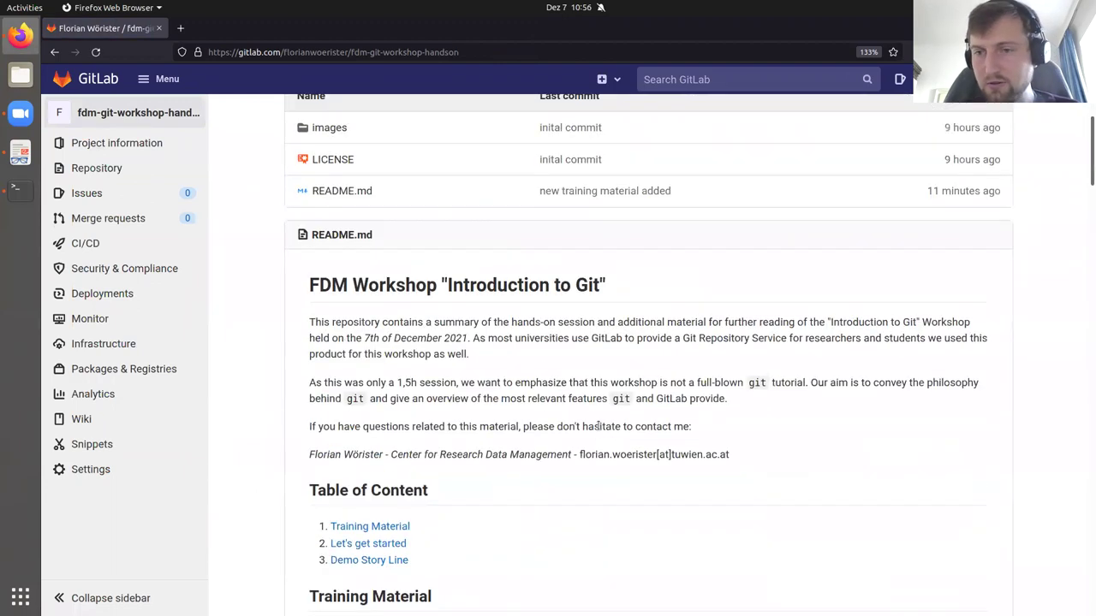
scroll(599, 428, "down", 2)
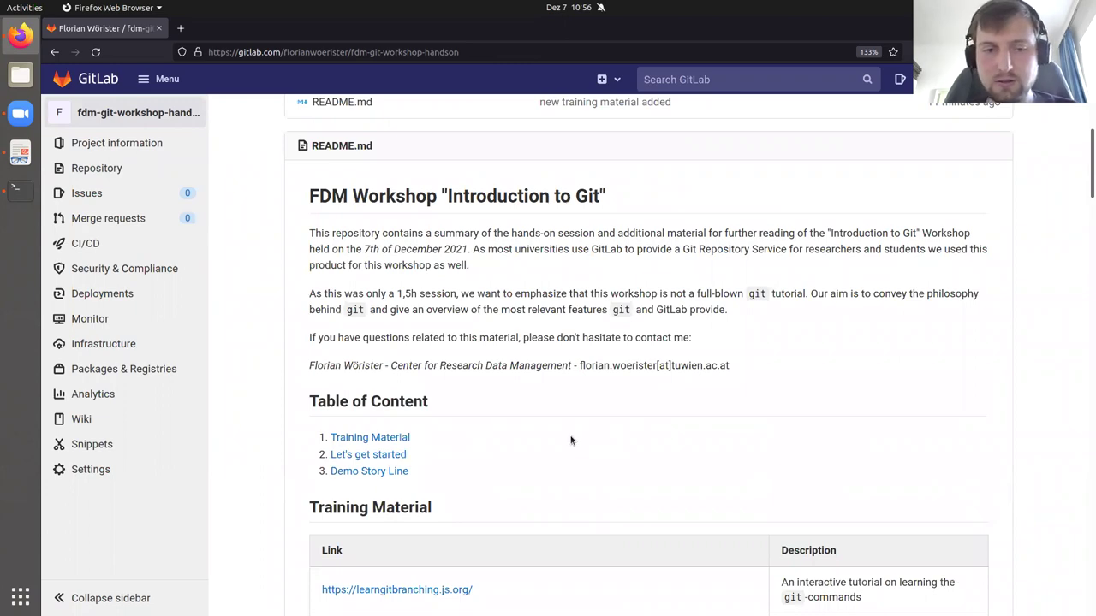
scroll(571, 440, "down", 20)
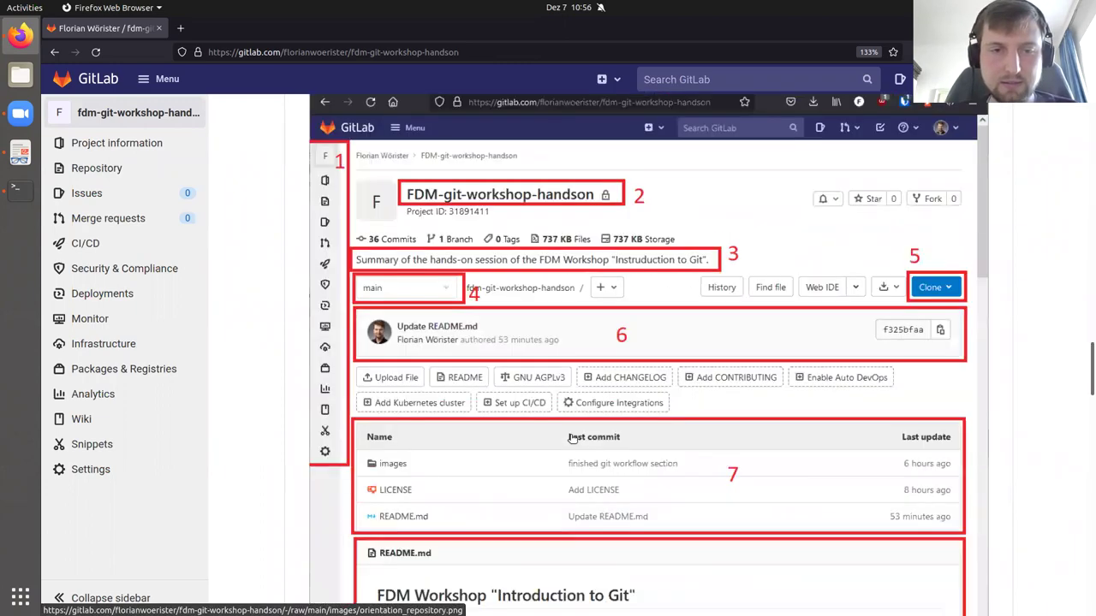
scroll(571, 439, "down", 20)
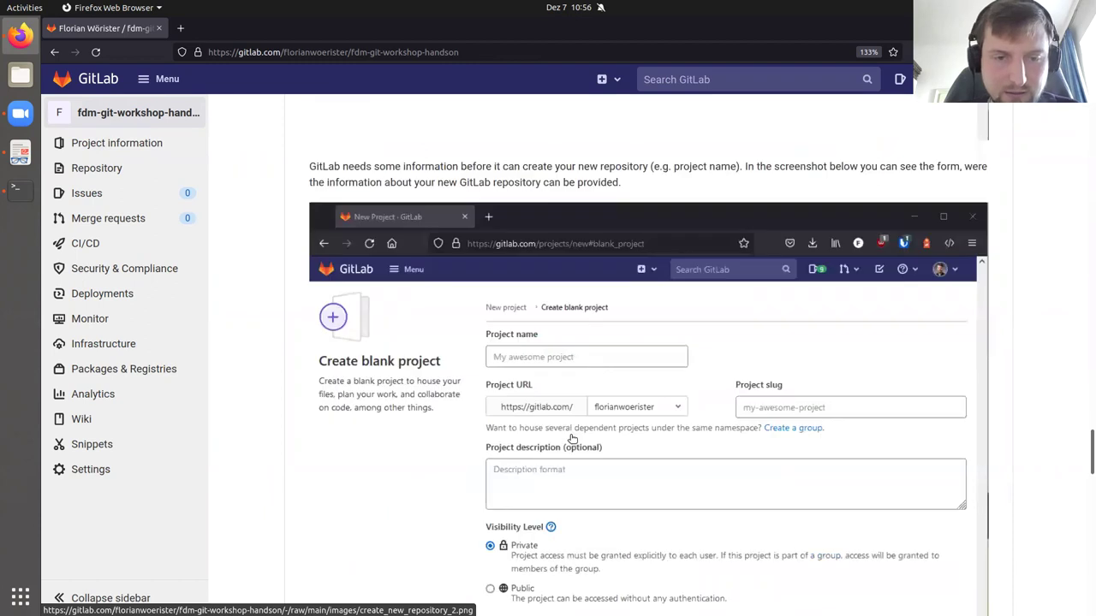
scroll(572, 438, "down", 15)
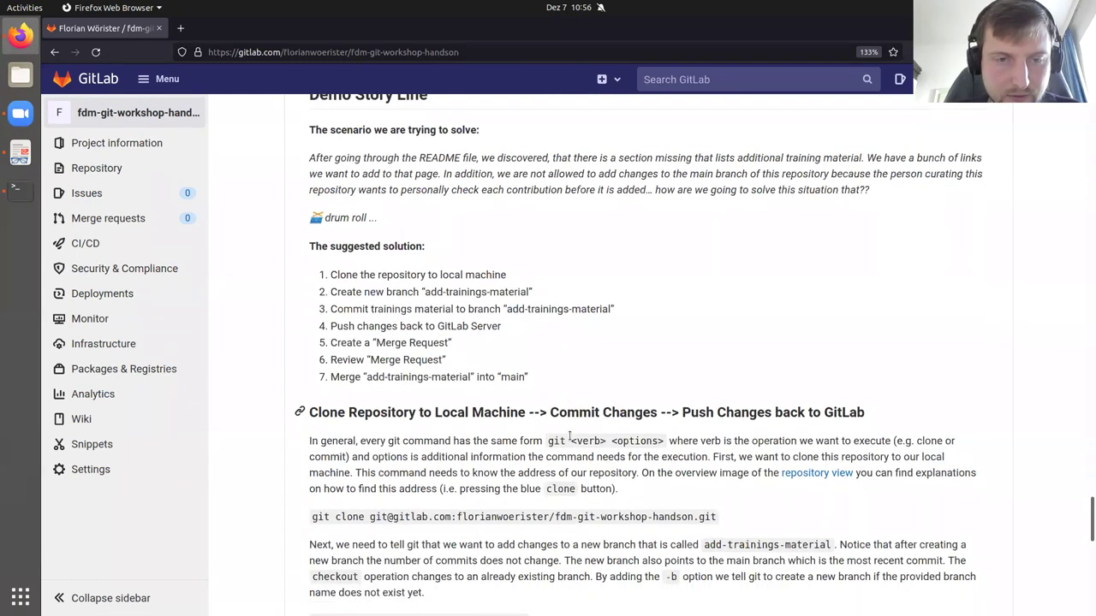
Step: Read the README's instructions for cloning, branching, committing and pushing, and select the project page's web address
scroll(569, 438, "down", 5)
scroll(570, 438, "up", 1)
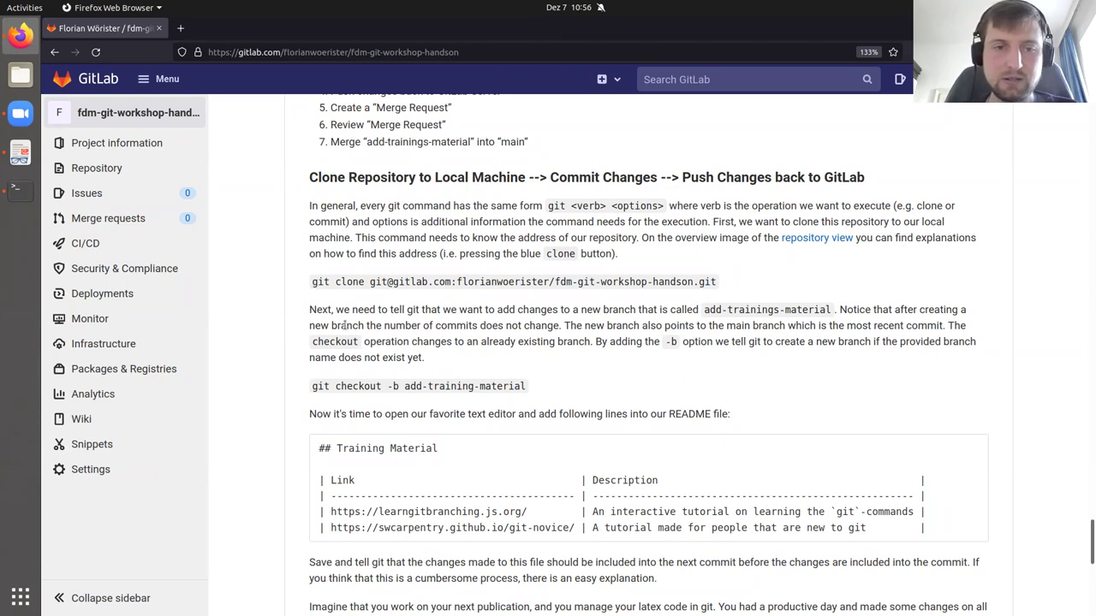
scroll(334, 309, "down", 5)
scroll(345, 329, "up", 1)
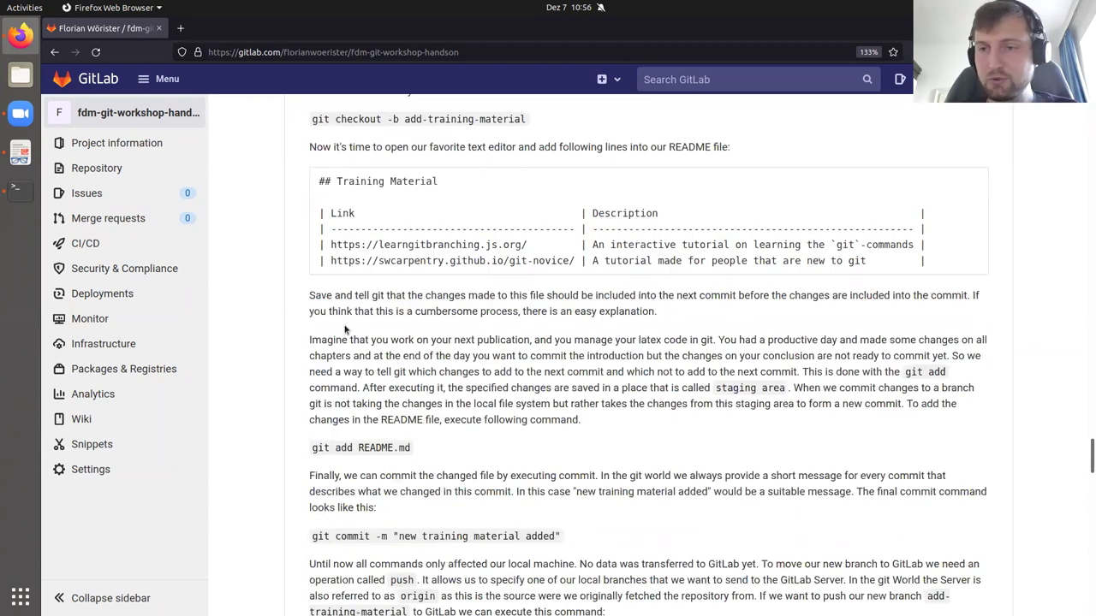
scroll(381, 288, "up", 4)
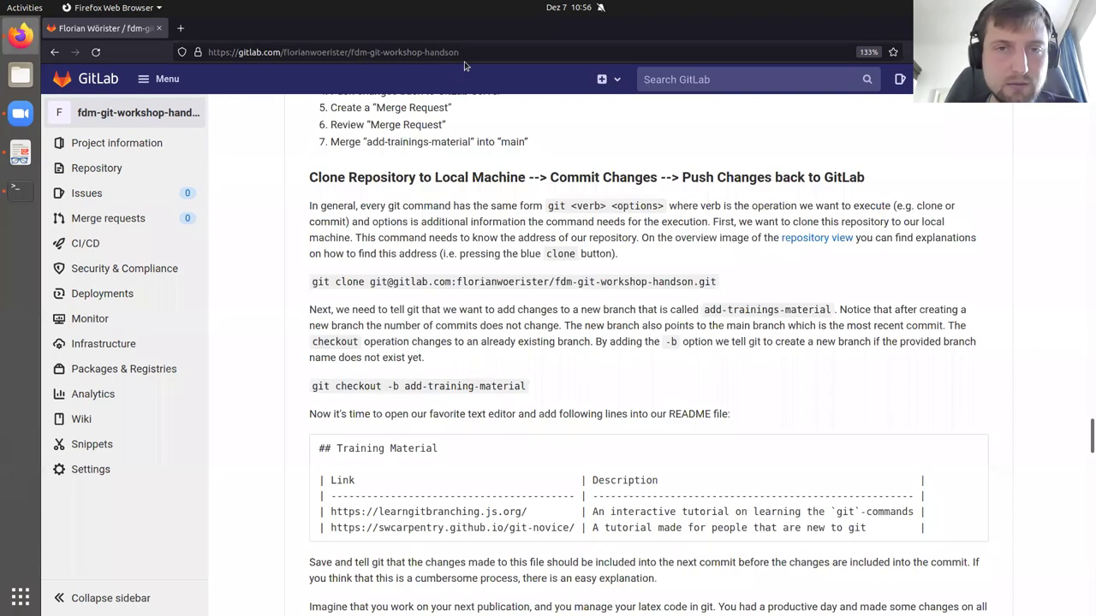
left_click(469, 57)
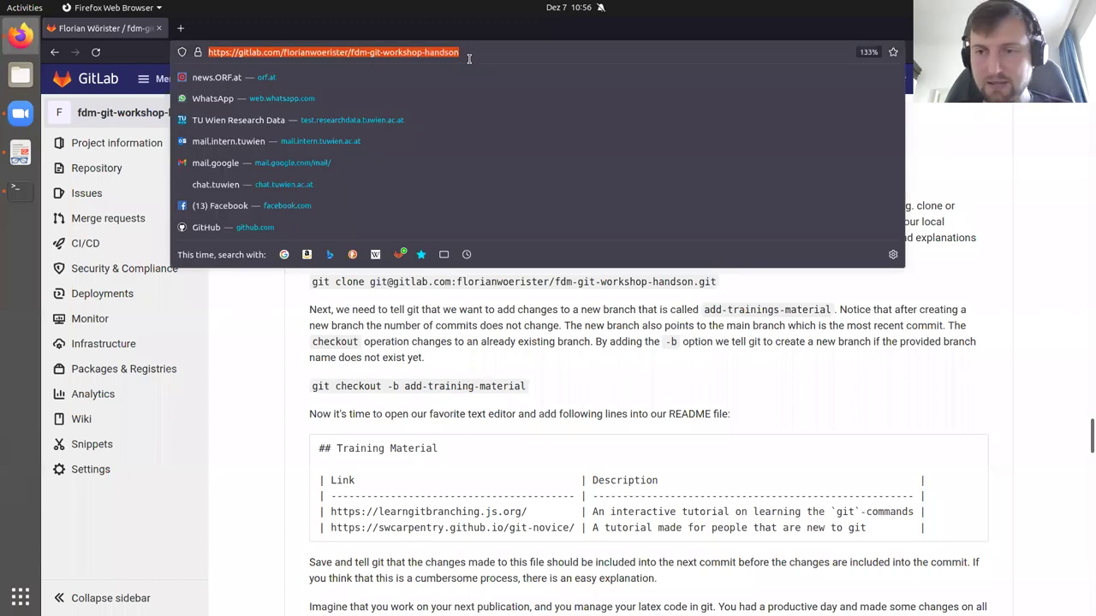